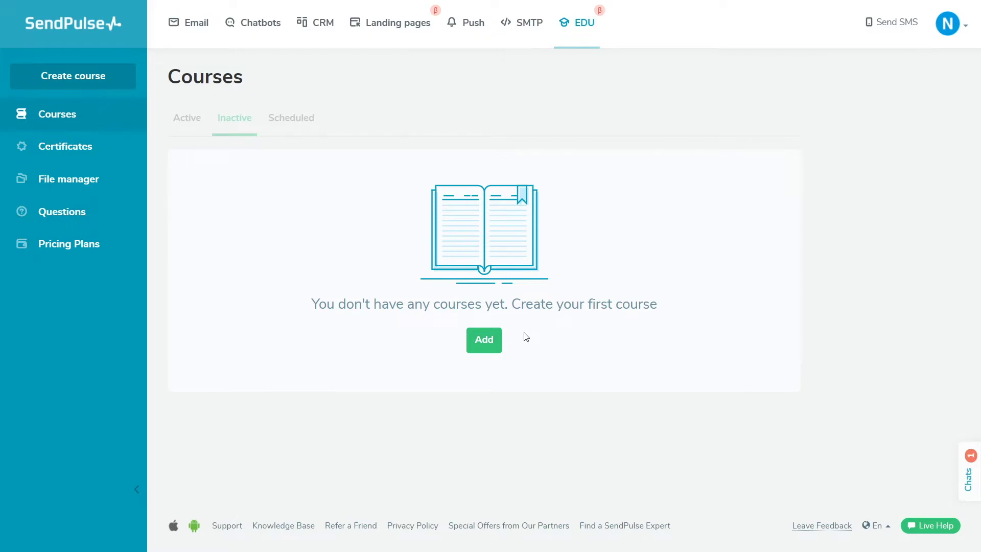
- Create a new course titled 'Mobile landing' at mycourses.sendpulse.online and save it
{"action": "left_click", "coordinate": [493, 339]}
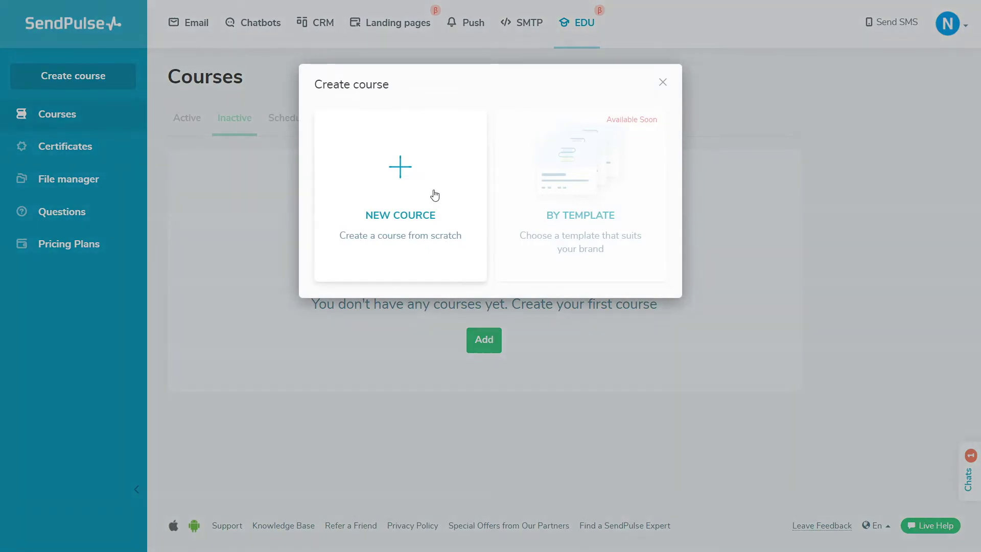
{"action": "left_click", "coordinate": [433, 193]}
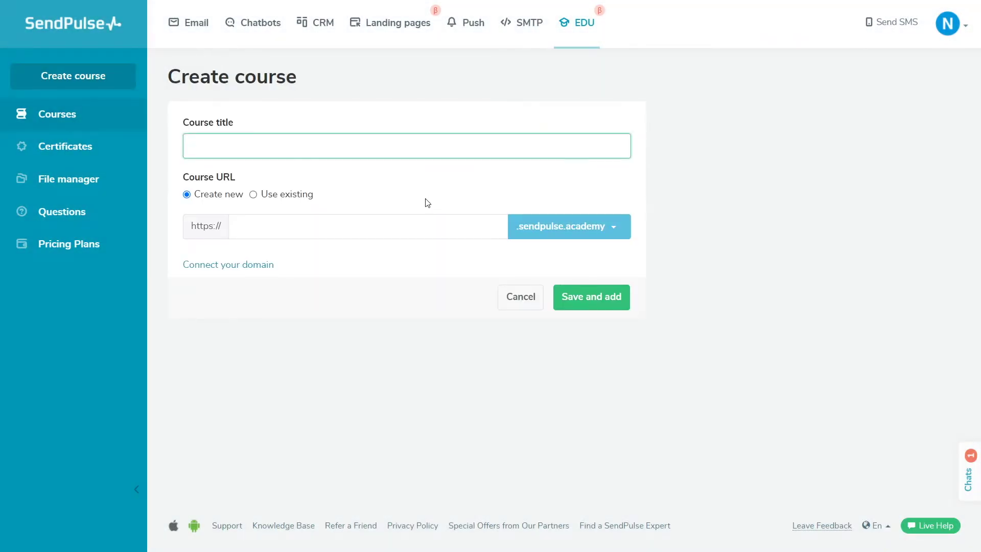
{"action": "type", "text": "Mobile landing"}
{"action": "left_click", "coordinate": [559, 236]}
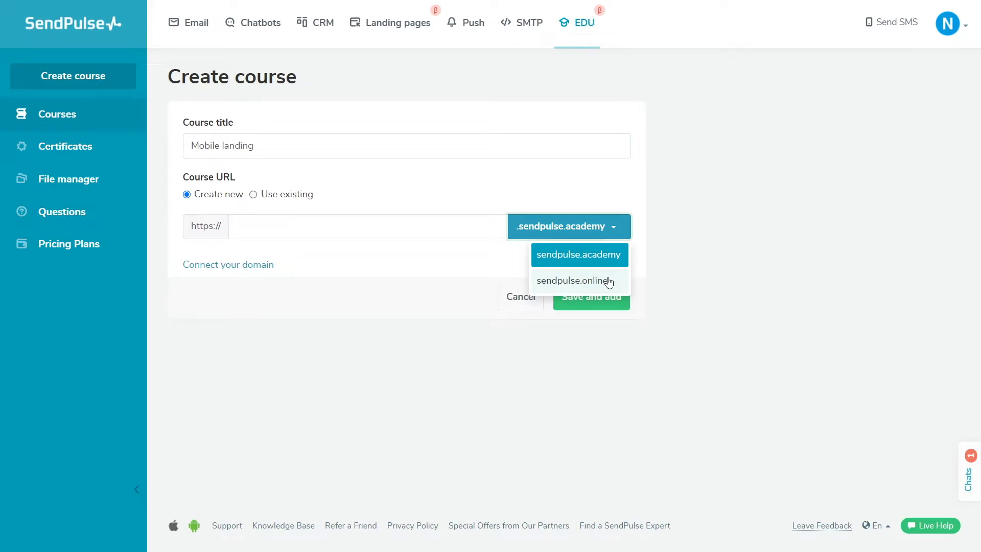
{"action": "left_click", "coordinate": [610, 281]}
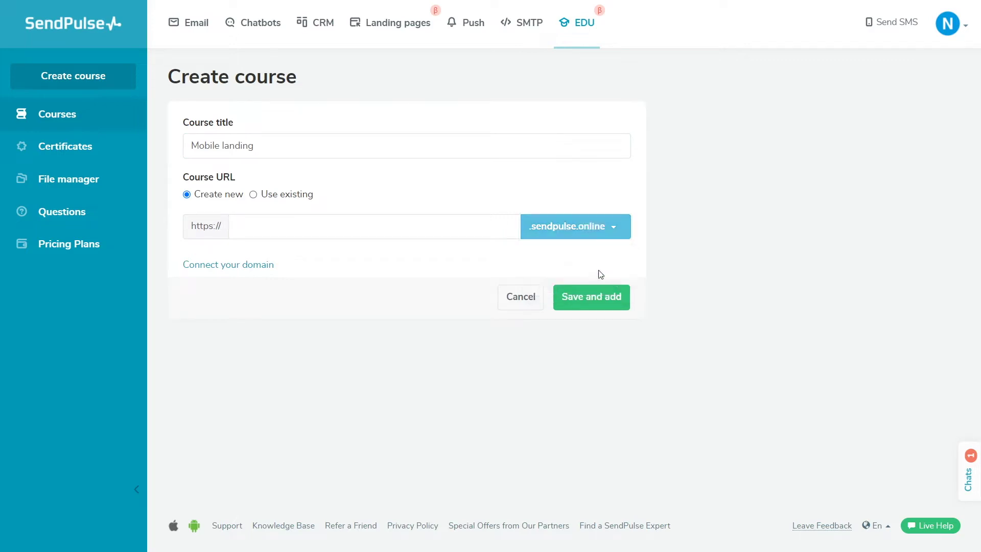
{"action": "left_click", "coordinate": [390, 229]}
{"action": "type", "text": "m"}
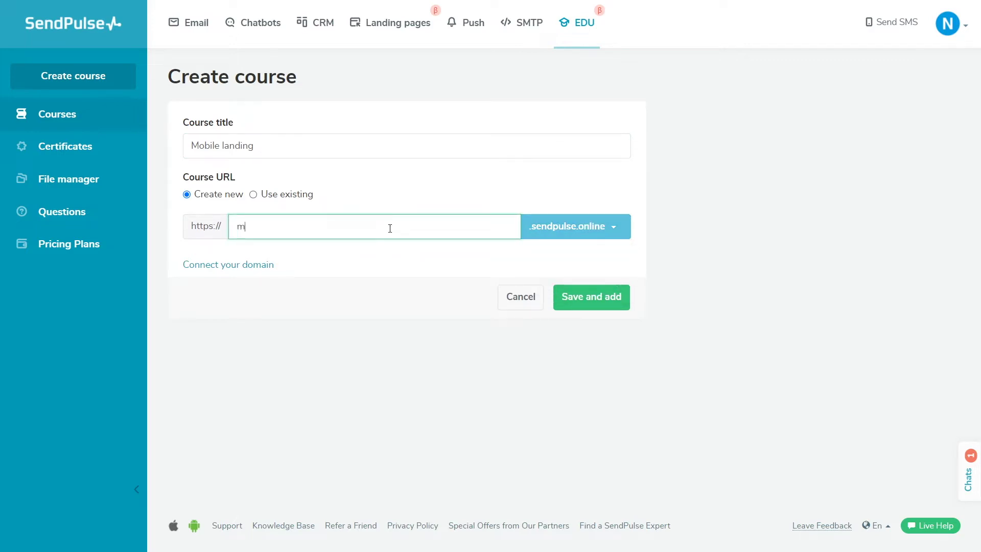
{"action": "type", "text": "ycourses"}
{"action": "left_click", "coordinate": [591, 300]}
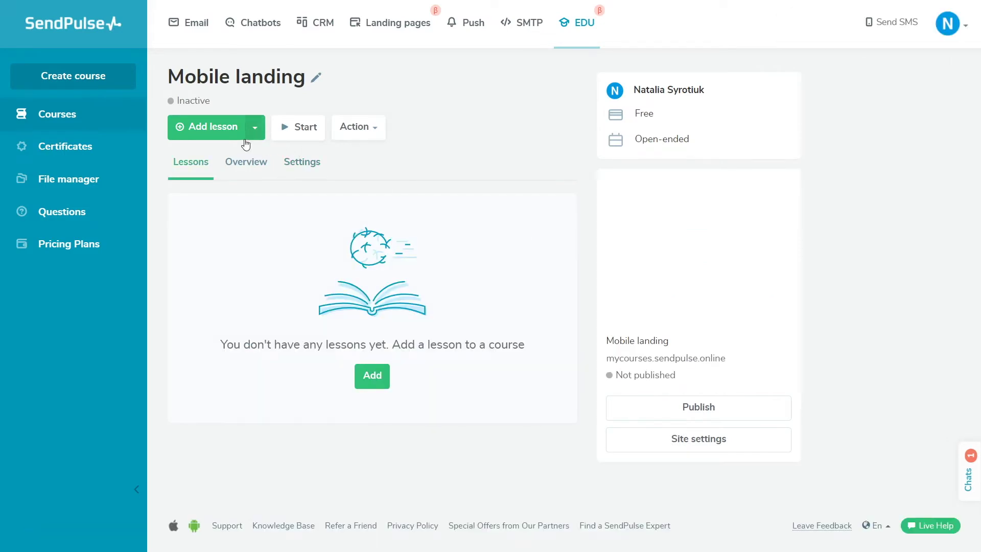
- Add three lessons to the course's first section
{"action": "left_click", "coordinate": [221, 134]}
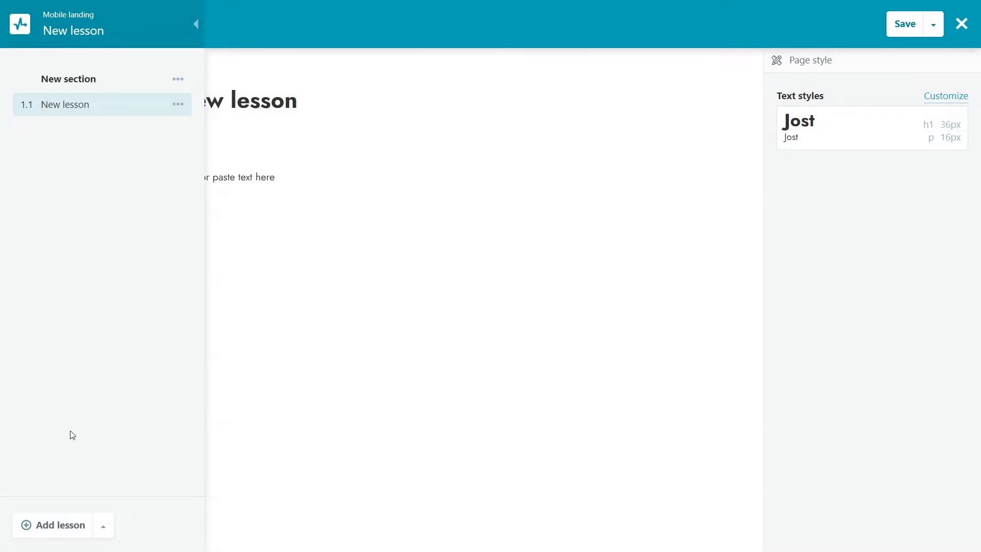
{"action": "left_click", "coordinate": [51, 525]}
{"action": "left_click", "coordinate": [52, 526]}
- Rename lesson 1.1 to 'Lesson 1' and place a gallery block below its text
{"action": "left_click", "coordinate": [110, 104]}
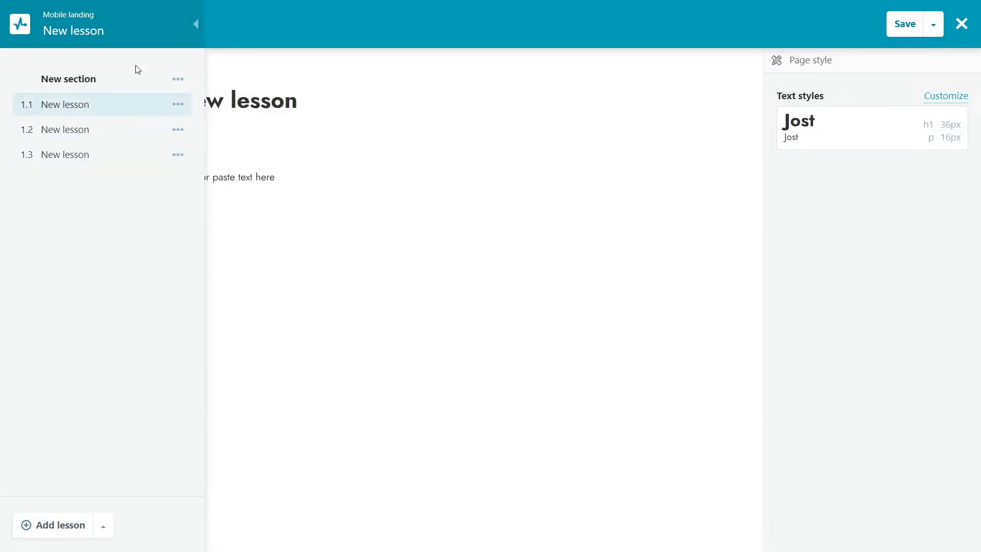
{"action": "left_click", "coordinate": [196, 24]}
{"action": "left_click_drag", "start_coordinate": [236, 102], "coordinate": [166, 106]}
{"action": "type", "text": "L"}
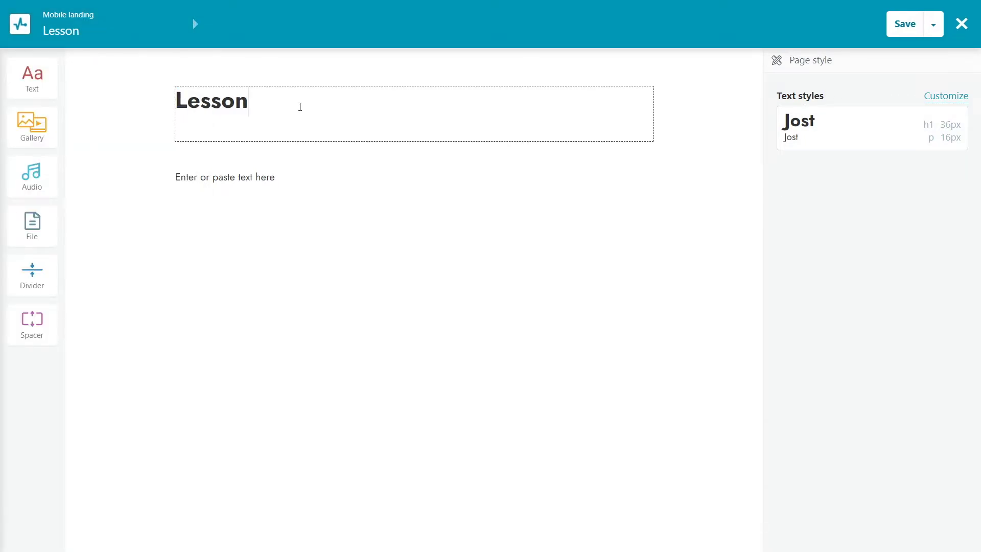
{"action": "type", "text": " 1"}
{"action": "left_click", "coordinate": [292, 70]}
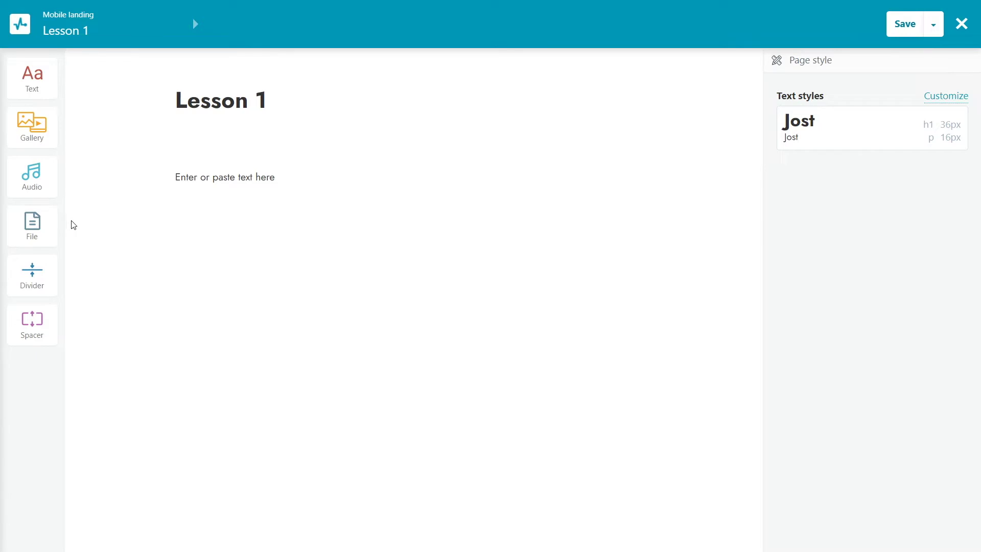
{"action": "left_click_drag", "start_coordinate": [51, 139], "coordinate": [244, 246]}
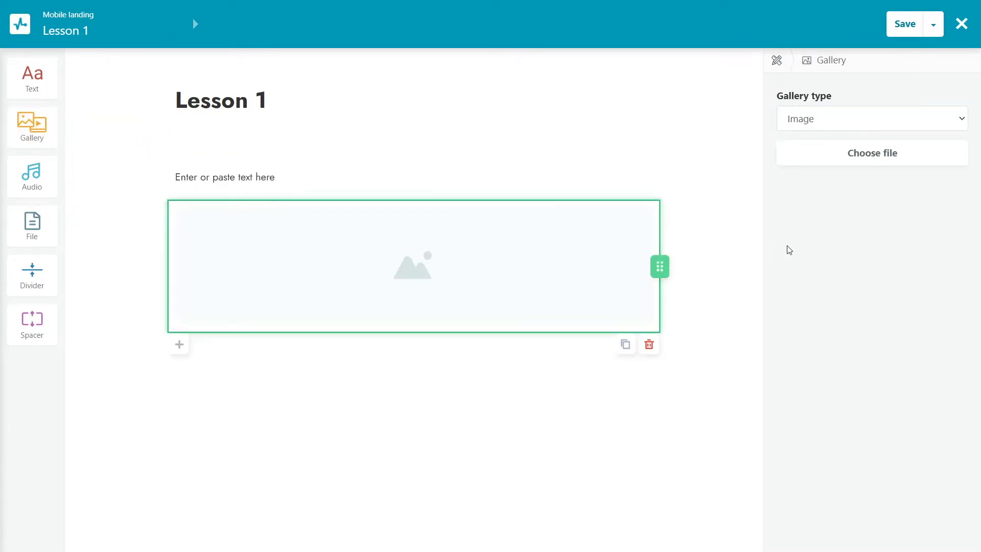
- Make Lesson 1's gallery a Video gallery holding mobile_landing.mp4, and check that it plays
{"action": "left_click", "coordinate": [930, 127]}
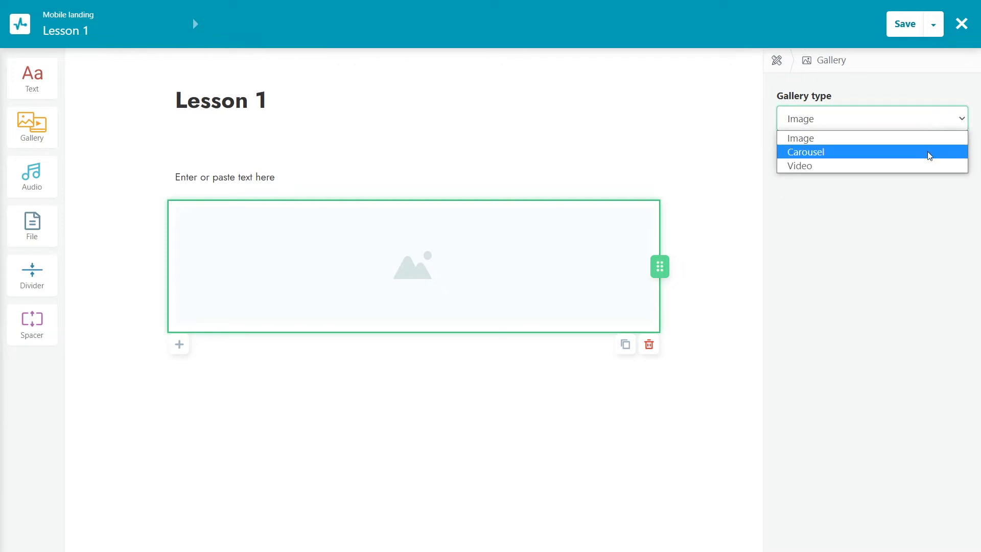
{"action": "left_click", "coordinate": [930, 166]}
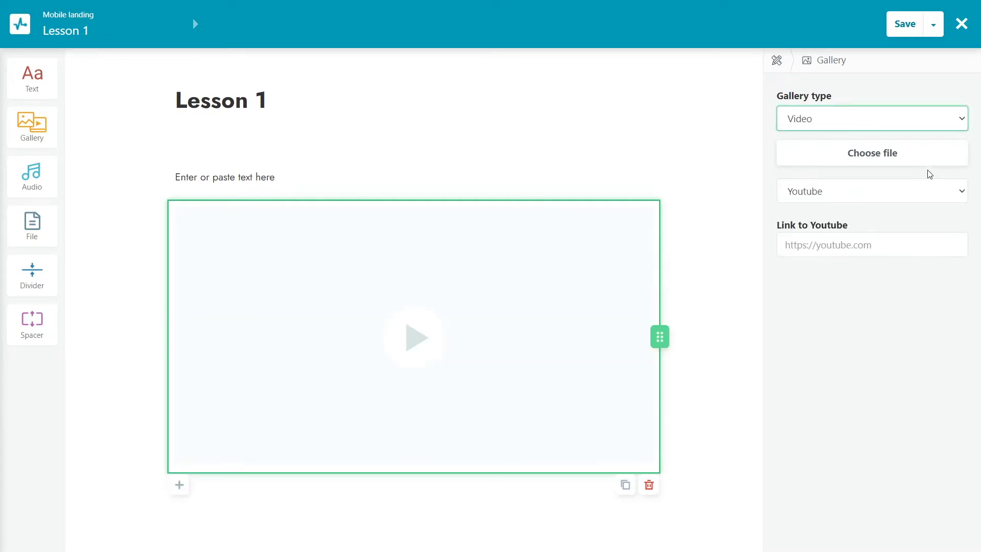
{"action": "left_click", "coordinate": [903, 162]}
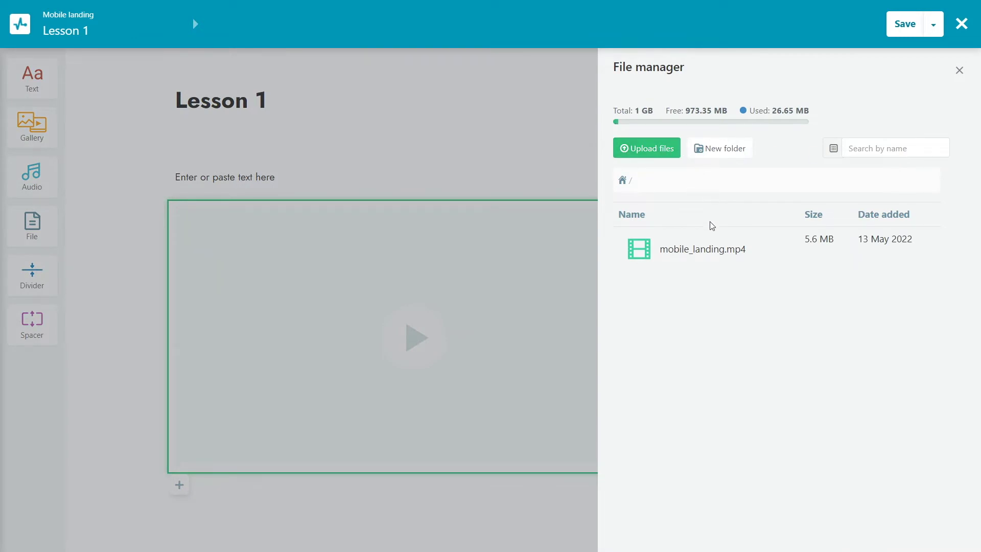
{"action": "left_click", "coordinate": [682, 256]}
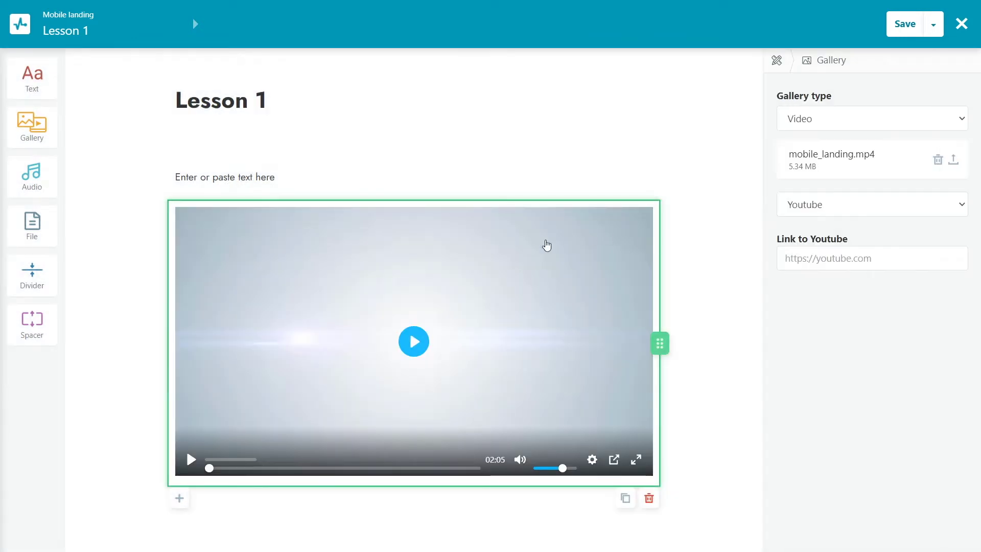
{"action": "left_click", "coordinate": [414, 343]}
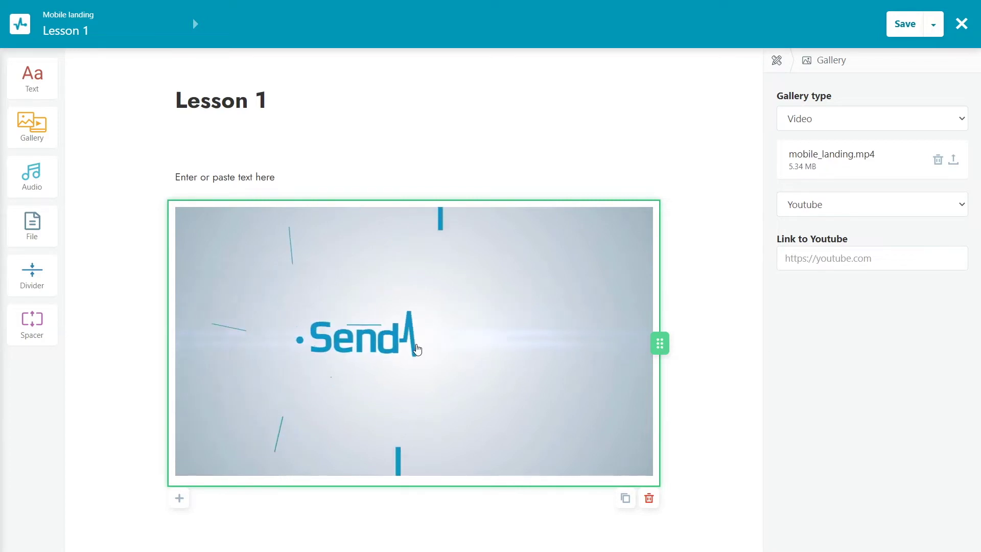
{"action": "left_click", "coordinate": [417, 347]}
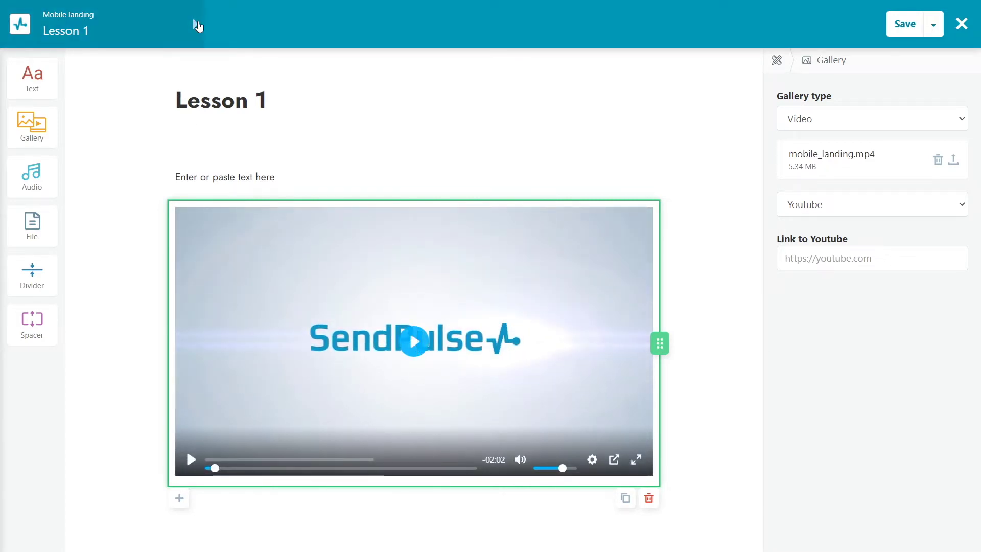
{"action": "left_click", "coordinate": [198, 25]}
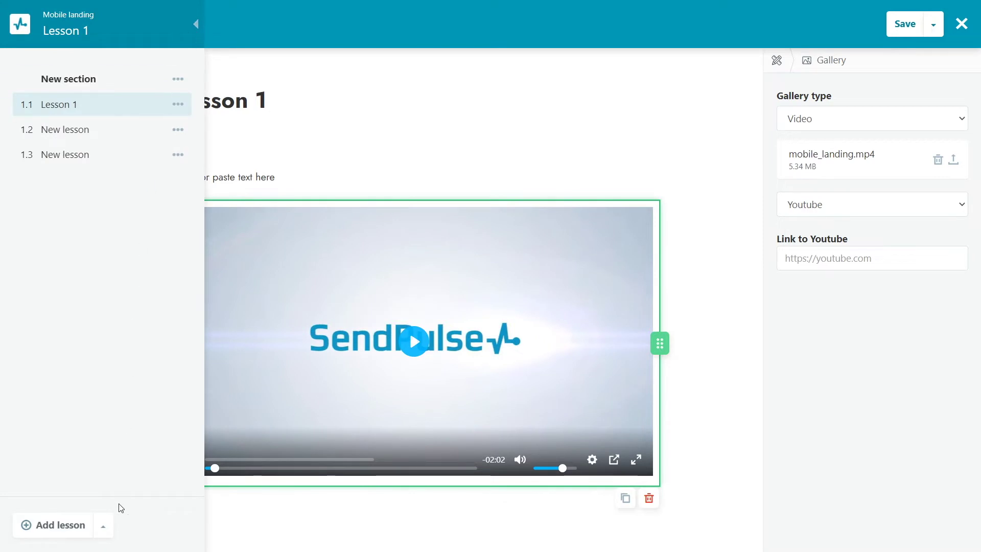
- Add a new section to the course and rename it 'Section 2'
{"action": "left_click", "coordinate": [104, 526]}
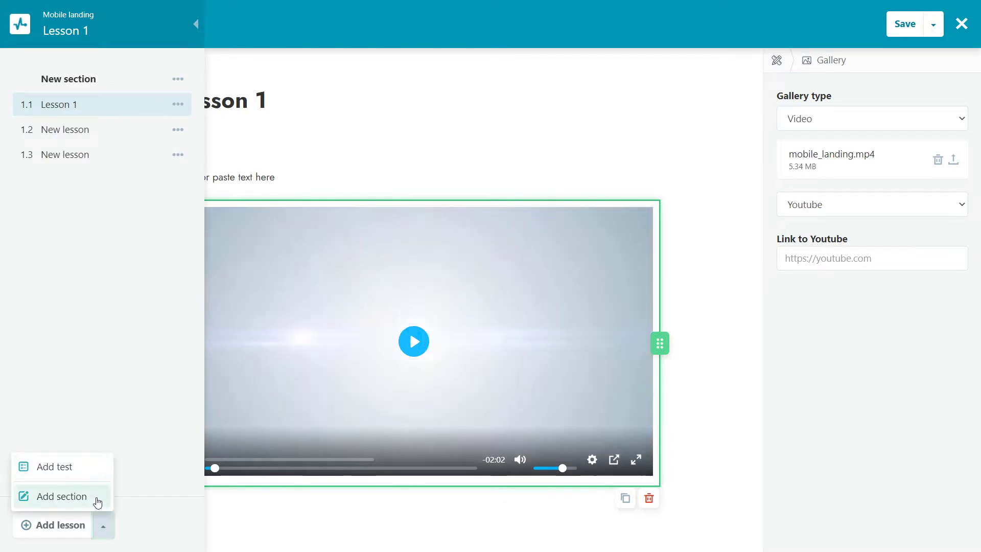
{"action": "left_click", "coordinate": [96, 501]}
{"action": "left_click", "coordinate": [133, 180]}
{"action": "left_click", "coordinate": [194, 25]}
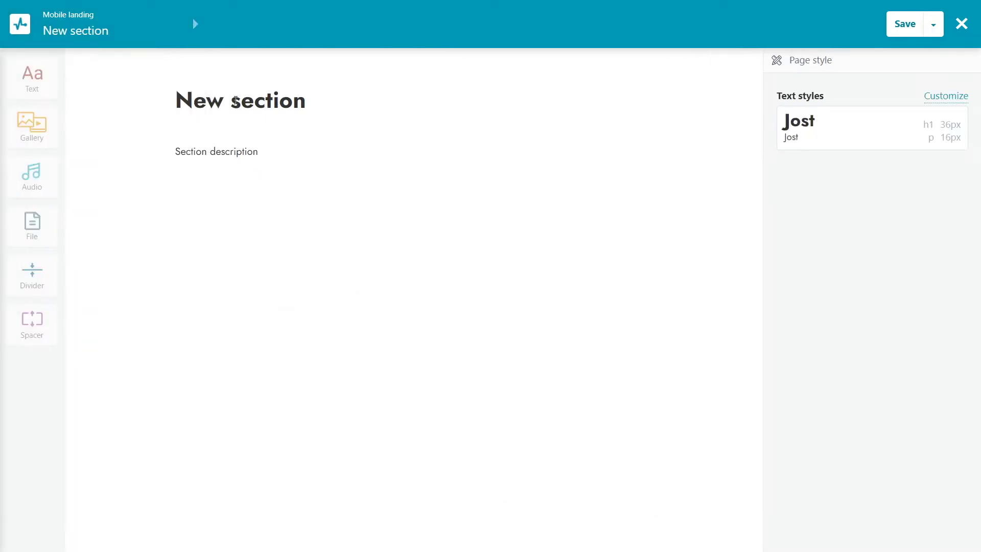
{"action": "left_click_drag", "start_coordinate": [241, 102], "coordinate": [149, 107]}
{"action": "type", "text": "S"}
{"action": "left_click", "coordinate": [280, 101]}
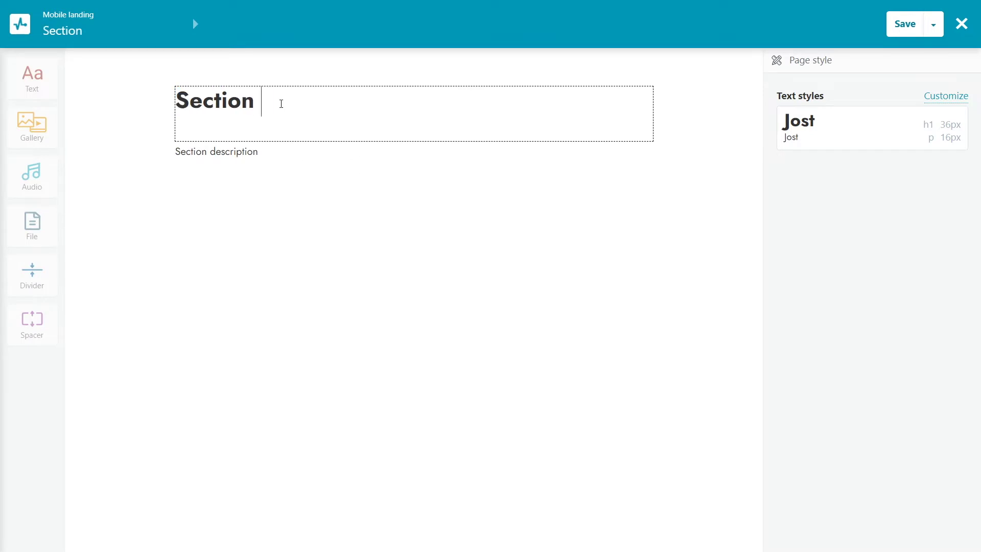
{"action": "type", "text": "2"}
- Set the Section 2 description to 'Templates' and open its lesson 2.1
{"action": "triple_click", "coordinate": [281, 150]}
{"action": "type", "text": "Tem"}
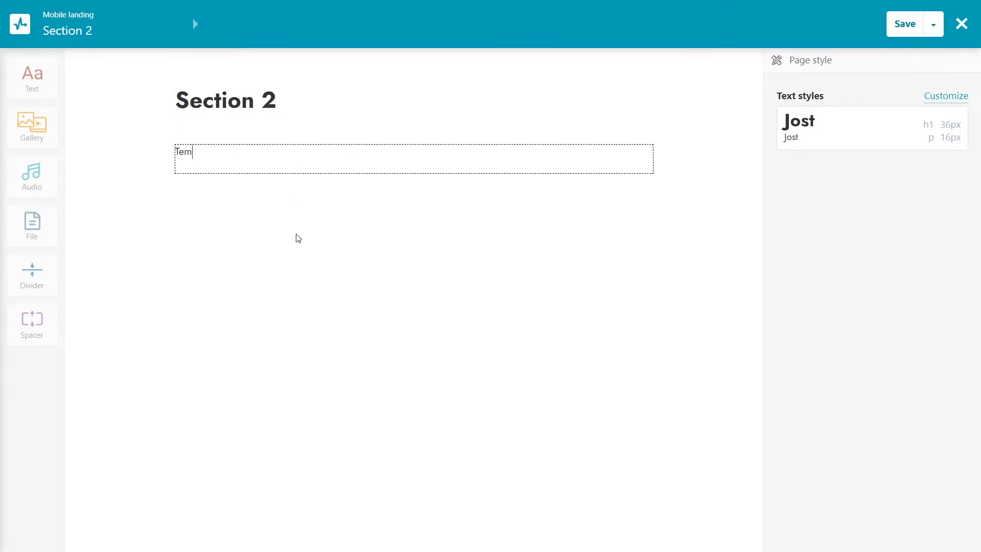
{"action": "type", "text": "plates"}
{"action": "left_click", "coordinate": [299, 238]}
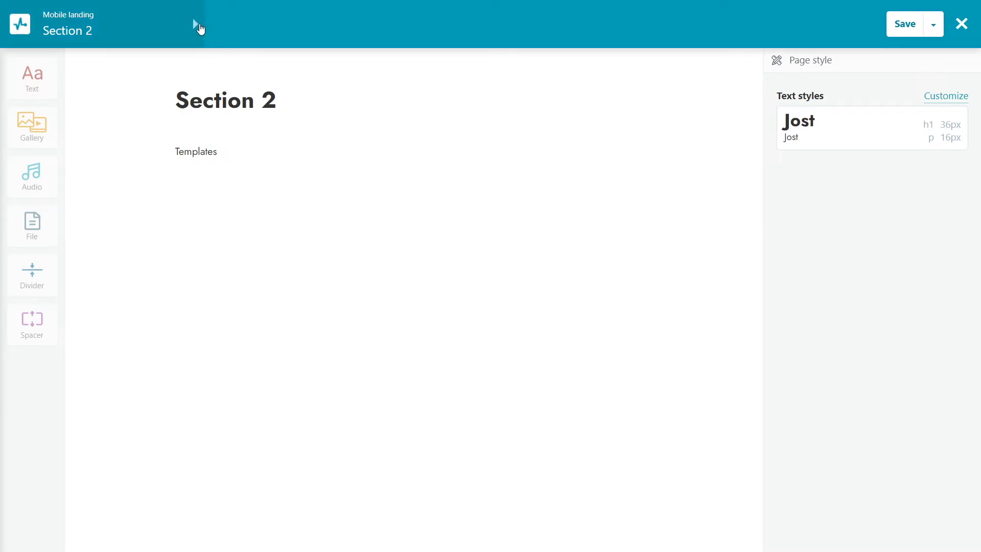
{"action": "left_click", "coordinate": [194, 25]}
{"action": "left_click", "coordinate": [95, 206]}
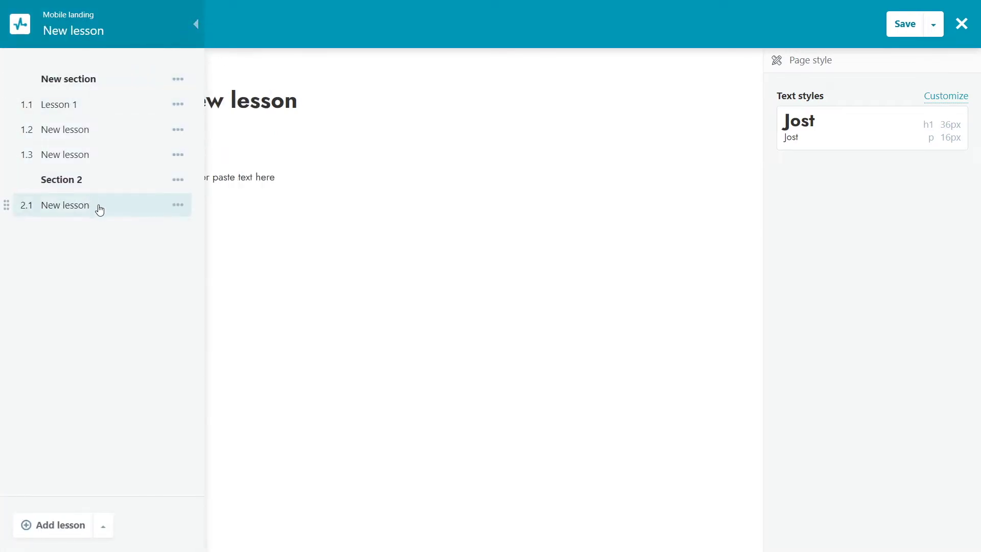
{"action": "left_click", "coordinate": [100, 526]}
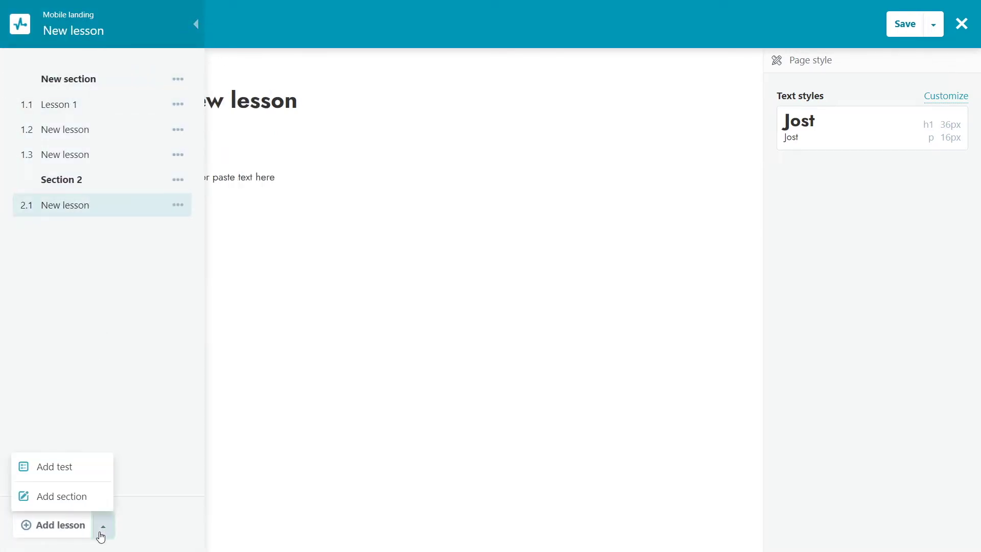
- Add a test to Section 2 titled 'Test 1'
{"action": "left_click", "coordinate": [97, 473]}
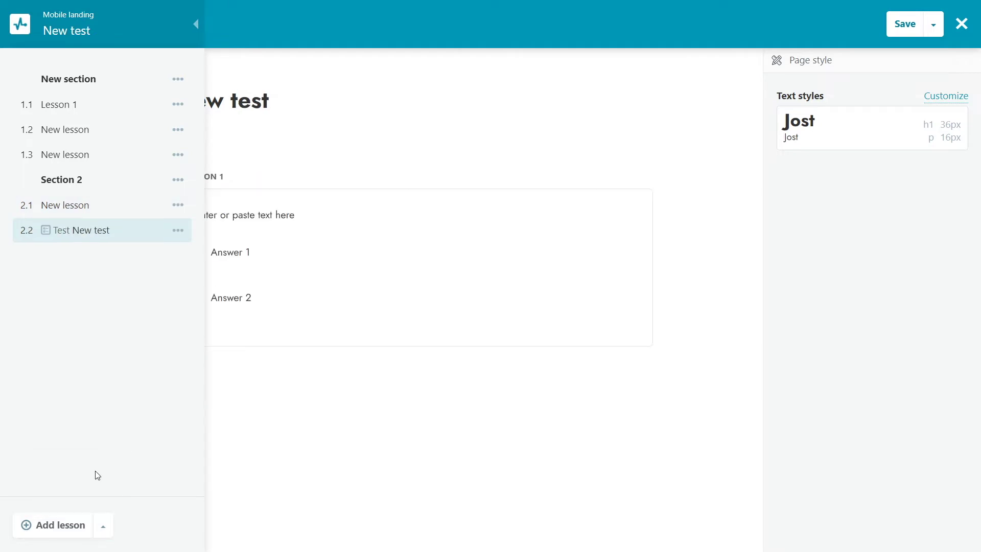
{"action": "left_click", "coordinate": [196, 24]}
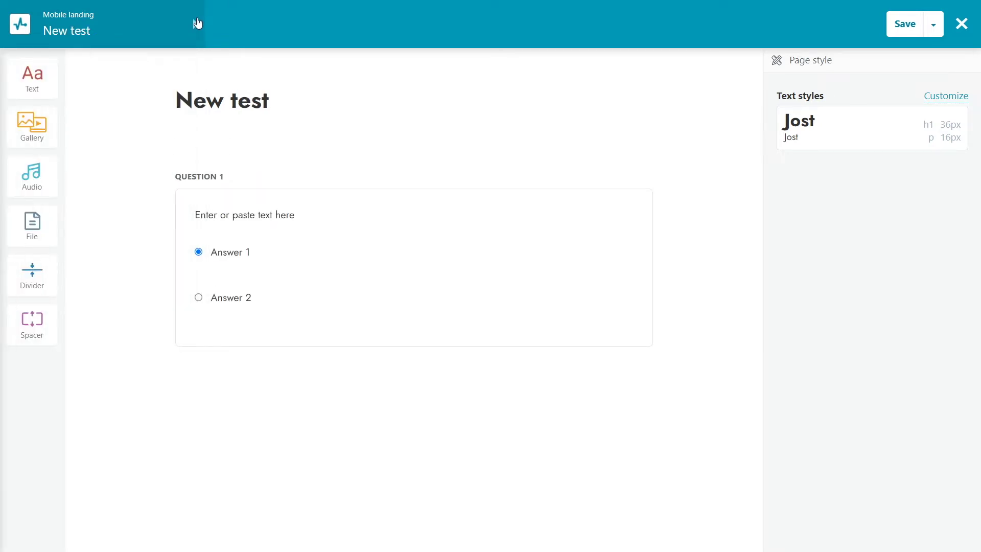
{"action": "left_click_drag", "start_coordinate": [243, 104], "coordinate": [145, 102]}
{"action": "type", "text": "T"}
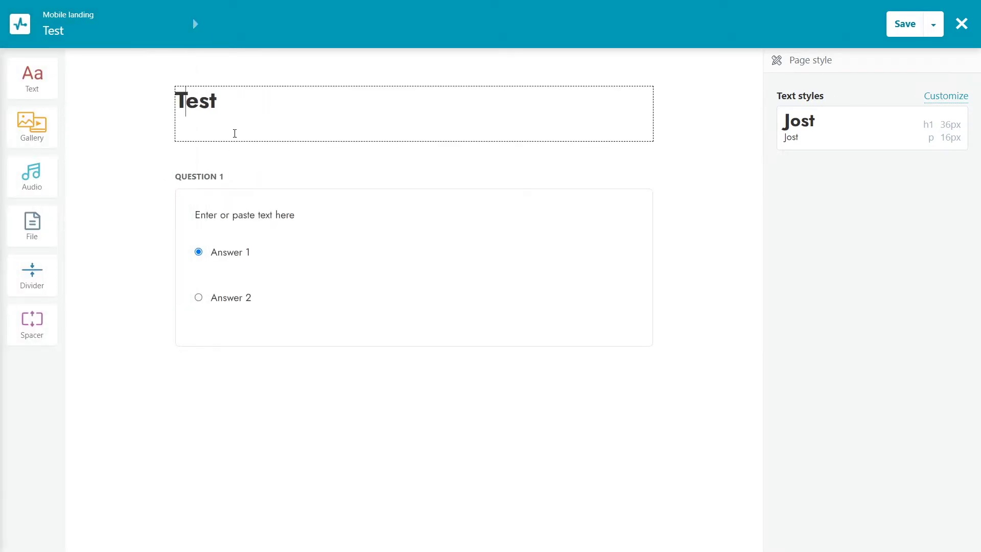
{"action": "left_click", "coordinate": [235, 131]}
{"action": "type", "text": "1"}
- Give the question four answer options, with Answers 2 and 3 marked correct
{"action": "left_click", "coordinate": [307, 218]}
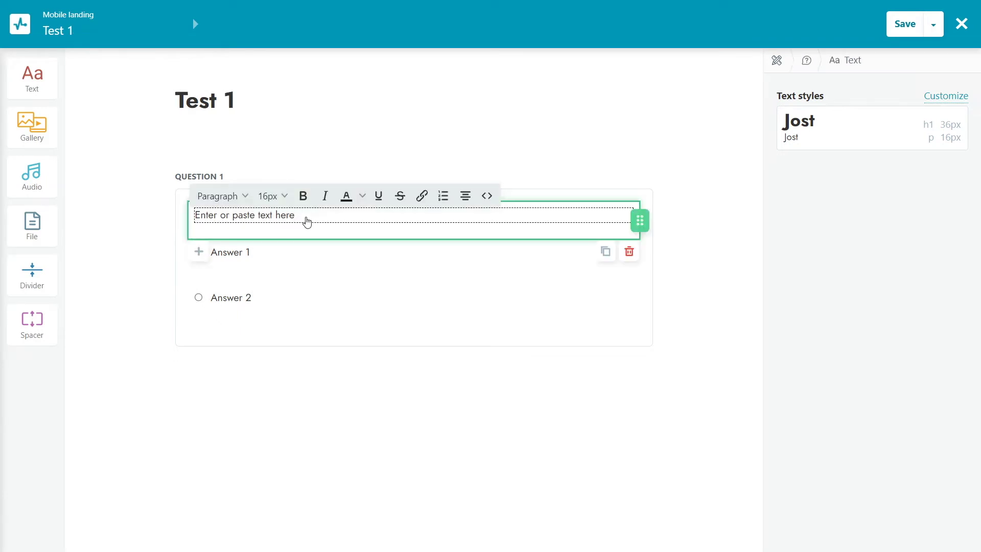
{"action": "left_click", "coordinate": [307, 252]}
{"action": "left_click", "coordinate": [308, 298]}
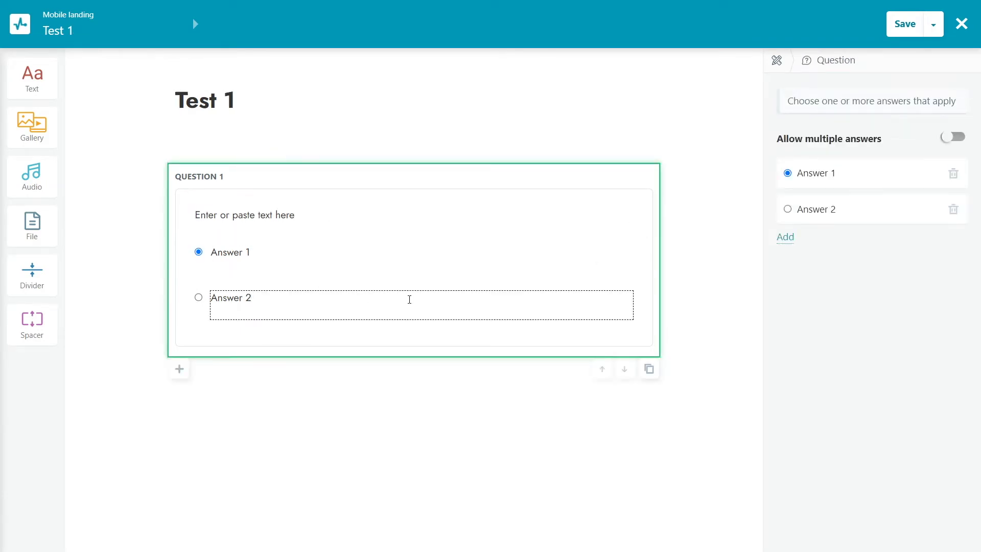
{"action": "left_click", "coordinate": [790, 238]}
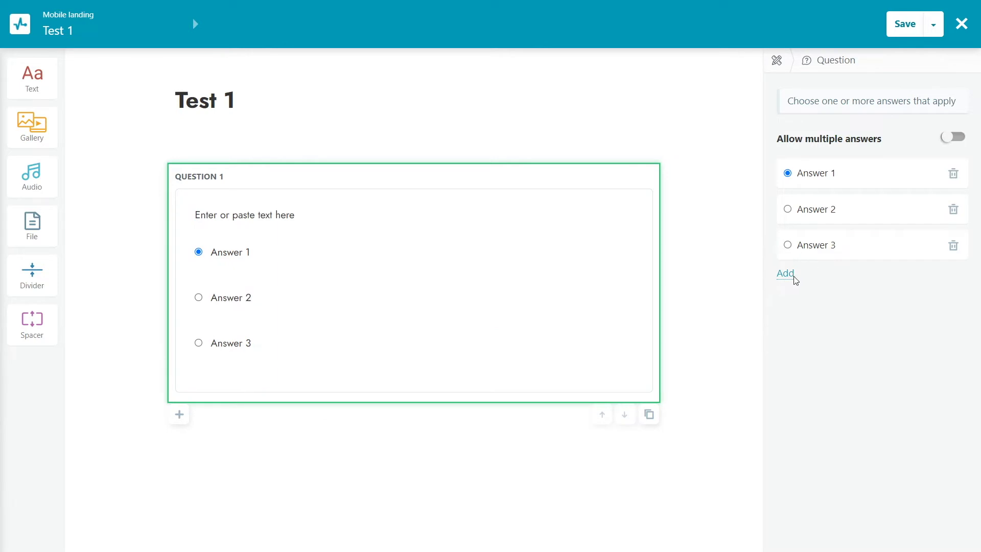
{"action": "left_click", "coordinate": [791, 275]}
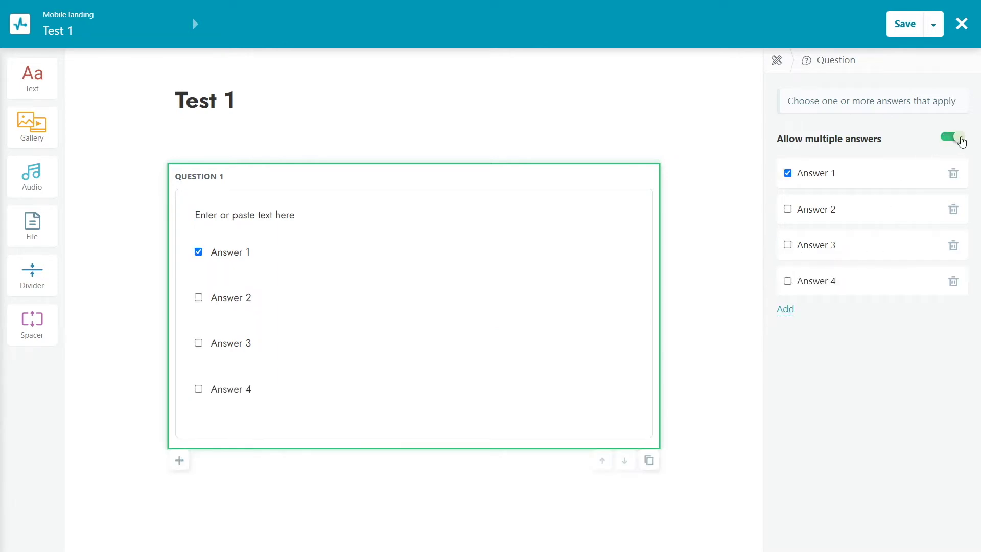
{"action": "left_click", "coordinate": [787, 172]}
{"action": "left_click", "coordinate": [788, 209]}
{"action": "left_click", "coordinate": [788, 245]}
- Add an audio block with question1.mp3 to the test question
{"action": "left_click_drag", "start_coordinate": [36, 179], "coordinate": [252, 282]}
{"action": "left_click", "coordinate": [795, 101]}
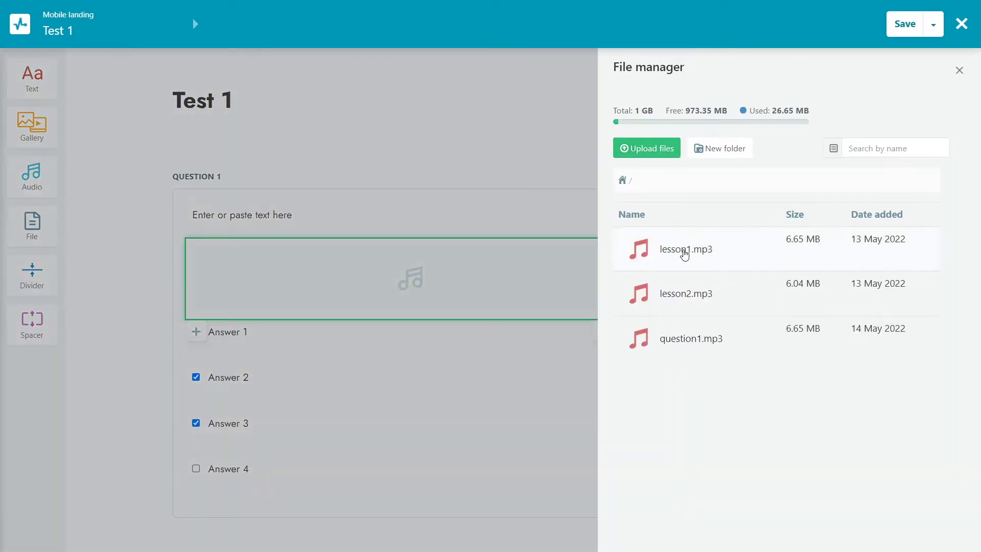
{"action": "left_click", "coordinate": [673, 336]}
{"action": "left_click", "coordinate": [626, 480]}
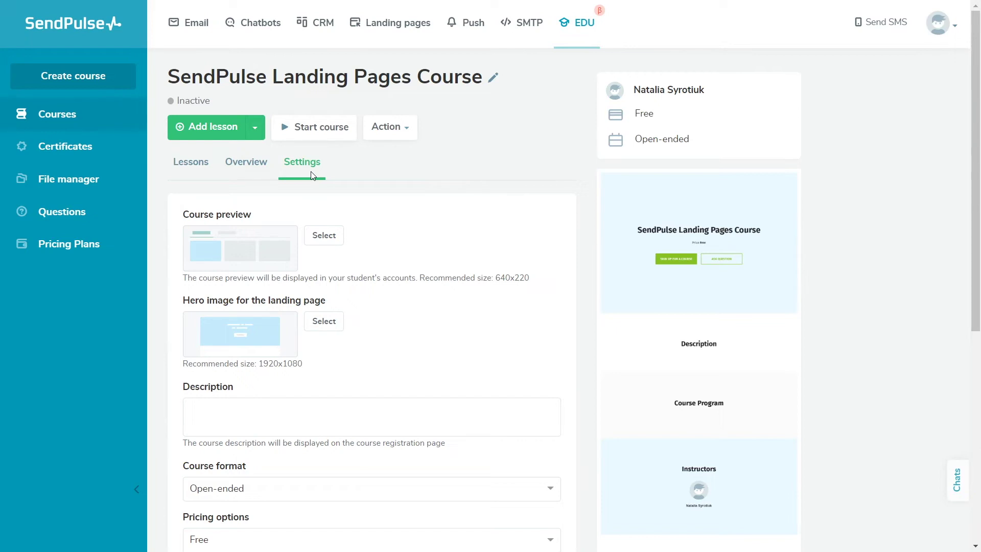
- Set preview.png as the course preview and cover_1920x1080.png as the hero image
{"action": "left_click", "coordinate": [335, 245]}
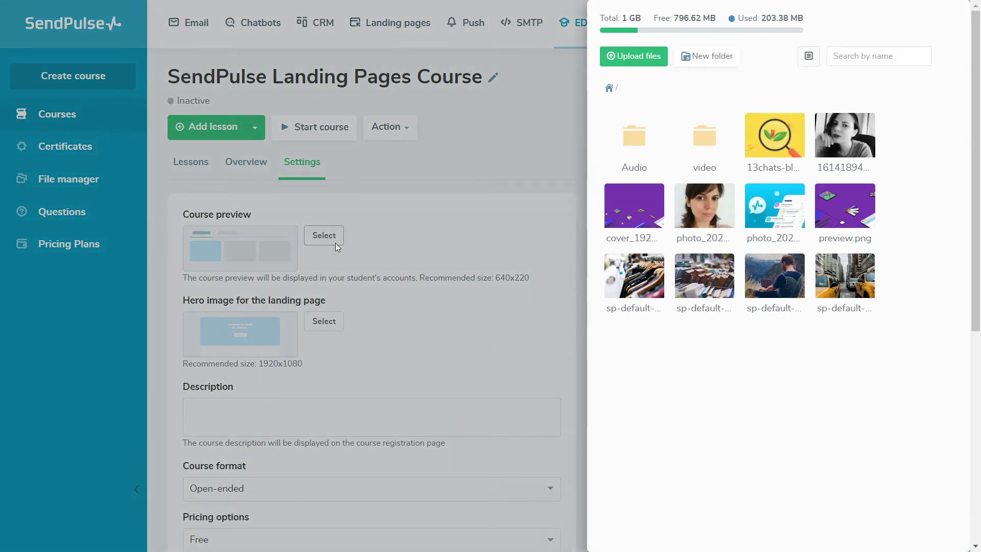
{"action": "left_click", "coordinate": [845, 209]}
{"action": "left_click", "coordinate": [422, 276]}
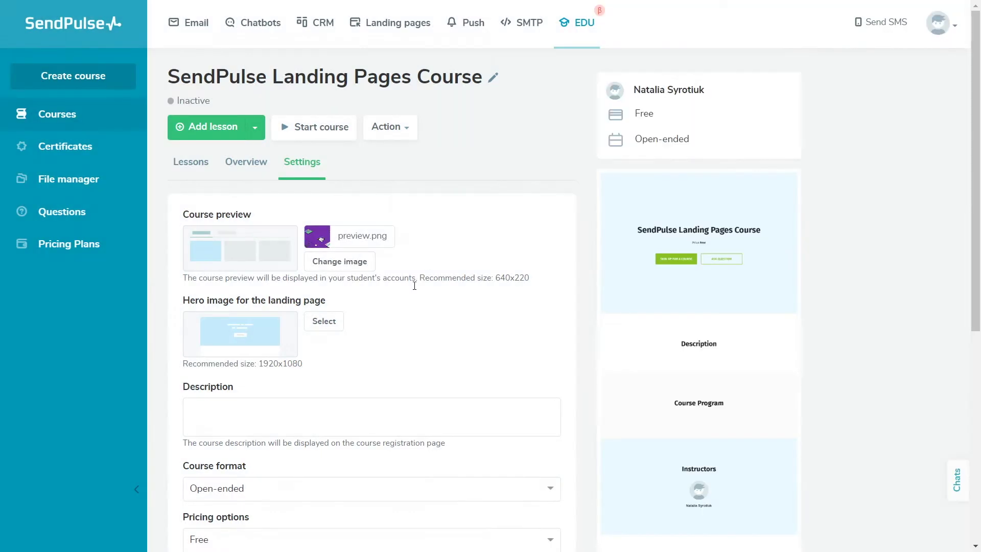
{"action": "left_click", "coordinate": [324, 321]}
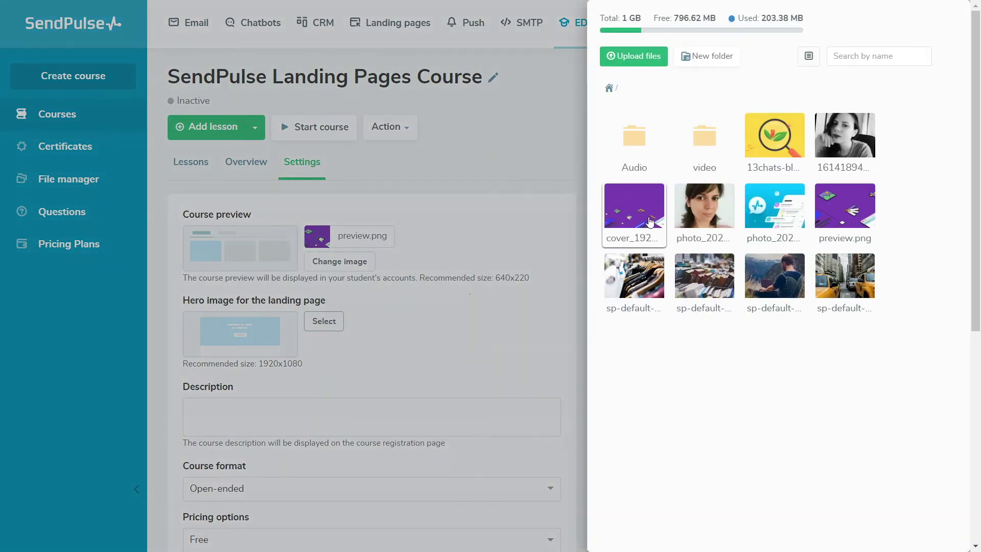
{"action": "left_click", "coordinate": [650, 220]}
{"action": "left_click", "coordinate": [437, 344]}
- Paste in the course description
{"action": "left_click", "coordinate": [338, 403]}
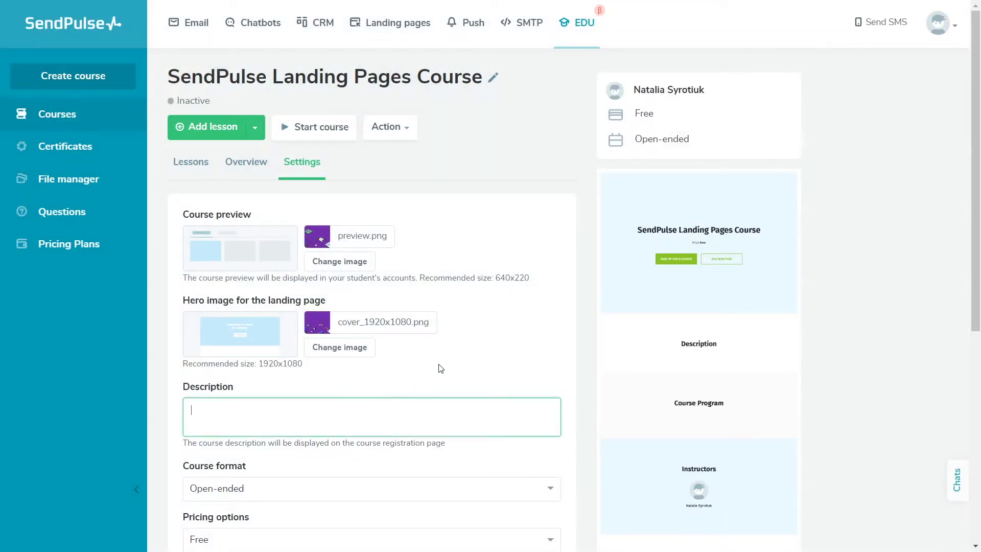
{"action": "type", "text": "Create a beautiful and responsive landing page without hiring a developer or writing a line of code. Enjoy full control over your page's layout — drag and drop the elements on your page and see every change you make in real-time."}
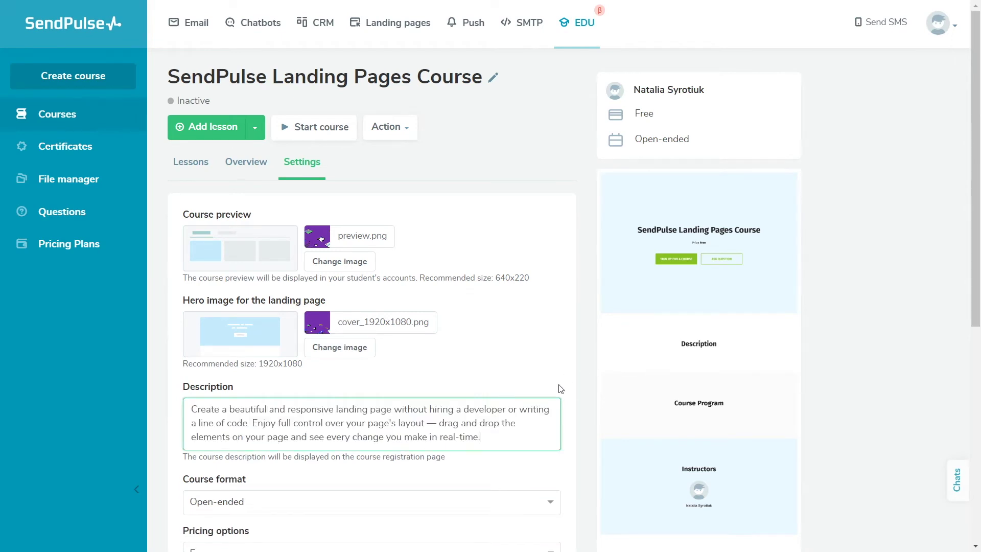
{"action": "left_click", "coordinate": [561, 388]}
{"action": "scroll", "coordinate": [980, 333], "scroll_direction": "down", "scroll_amount": 2}
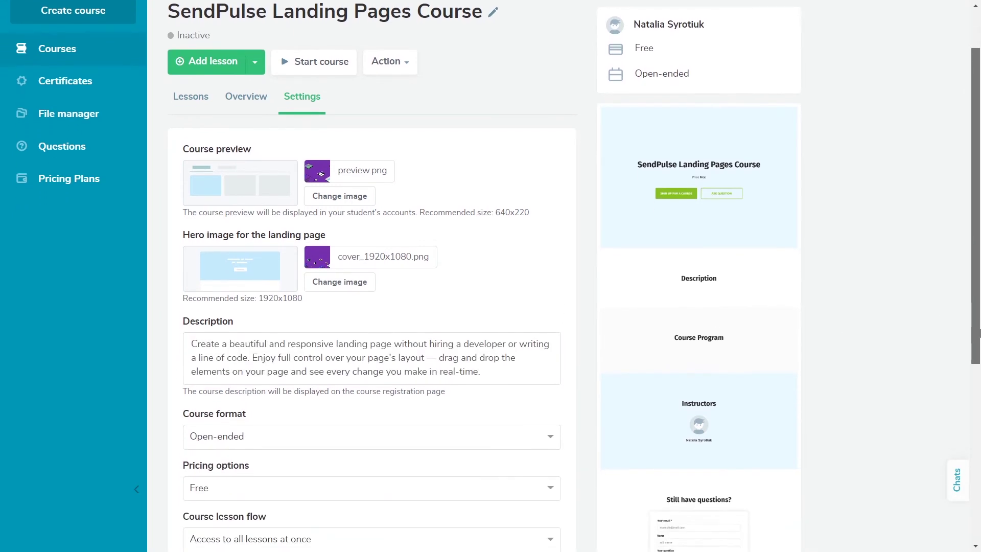
{"action": "left_click_drag", "start_coordinate": [980, 333], "coordinate": [979, 366]}
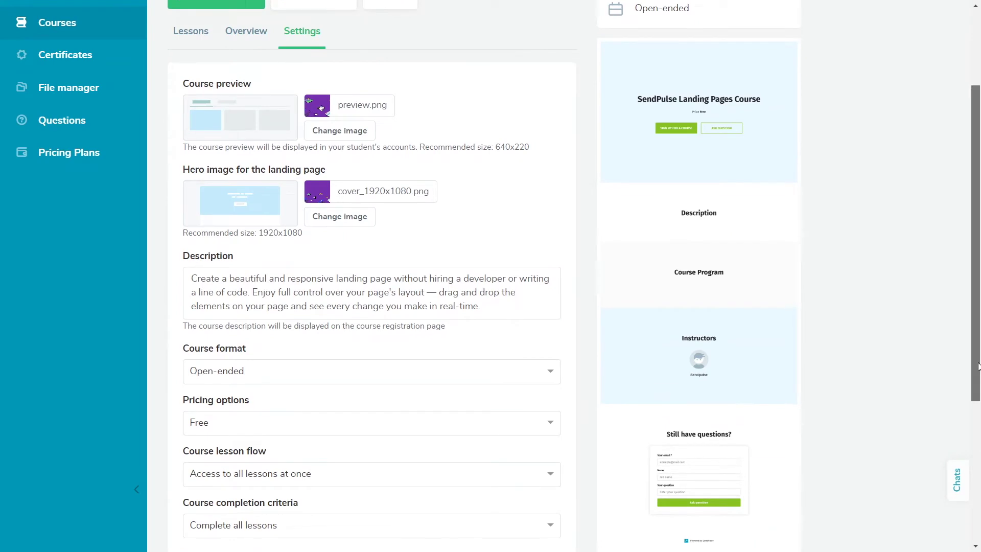
- Set the course format to Specific dates, from 28.07.2022 to 31.07.2022
{"action": "left_click", "coordinate": [541, 379]}
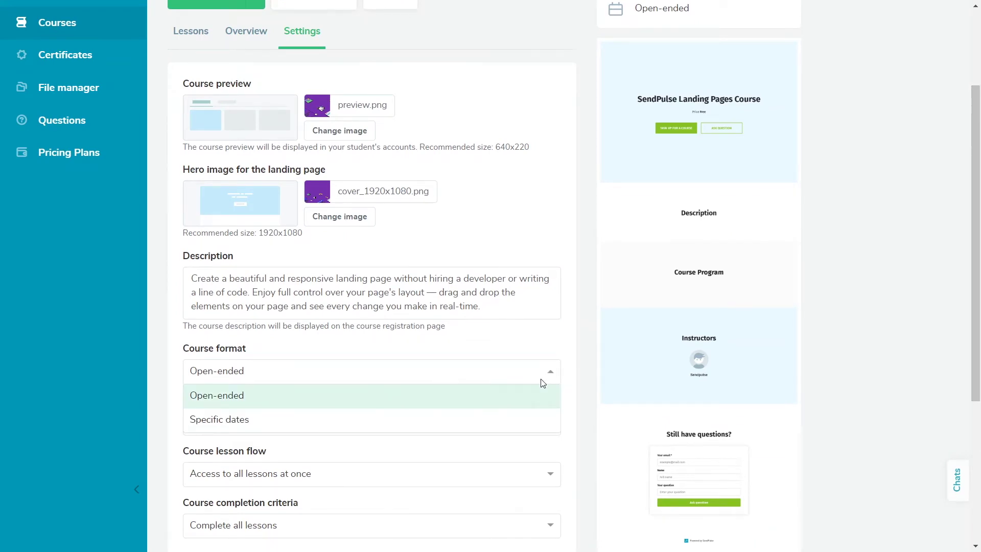
{"action": "left_click", "coordinate": [519, 421]}
{"action": "left_click", "coordinate": [315, 359]}
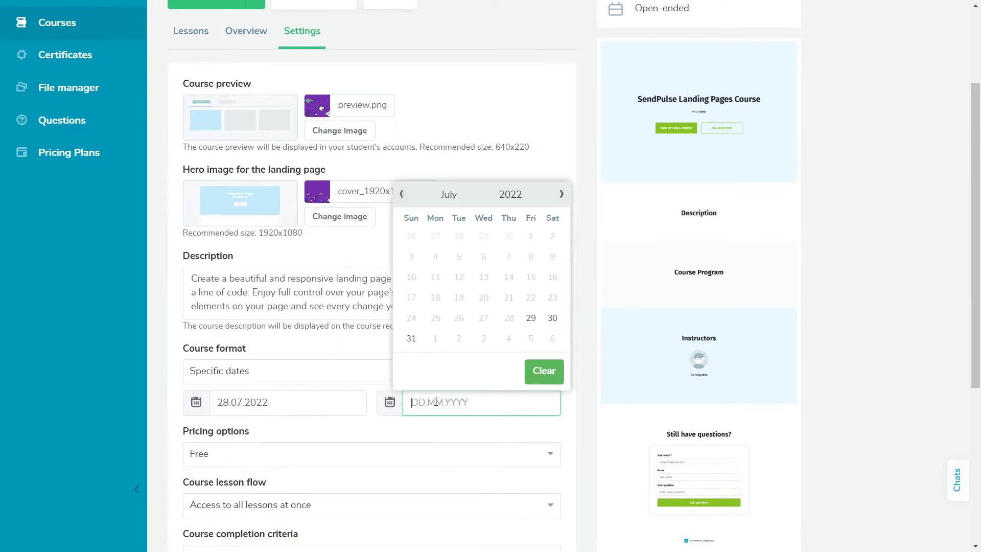
{"action": "left_click", "coordinate": [412, 339]}
{"action": "scroll", "coordinate": [469, 298], "scroll_direction": "down", "scroll_amount": 5}
- Make the course Paid through LiqPay at a cost of 100
{"action": "left_click", "coordinate": [528, 207]}
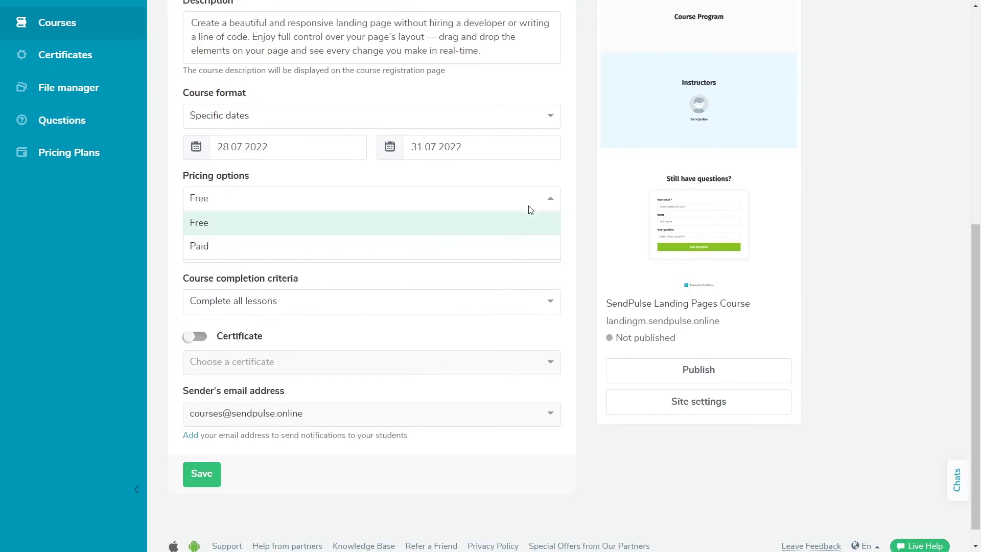
{"action": "left_click", "coordinate": [524, 251]}
{"action": "left_click", "coordinate": [365, 239]}
{"action": "left_click", "coordinate": [340, 258]}
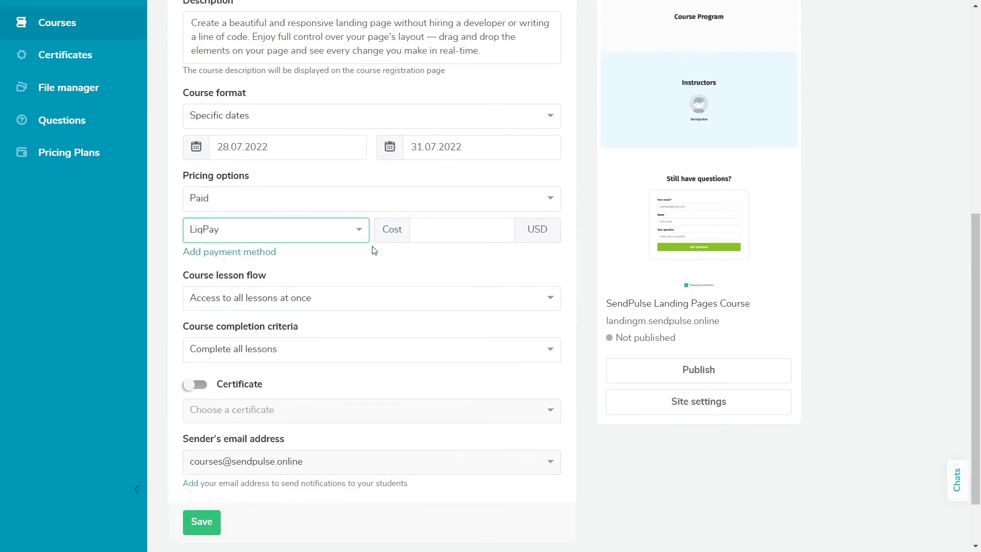
{"action": "left_click", "coordinate": [449, 226]}
{"action": "type", "text": "100"}
{"action": "left_click", "coordinate": [440, 263]}
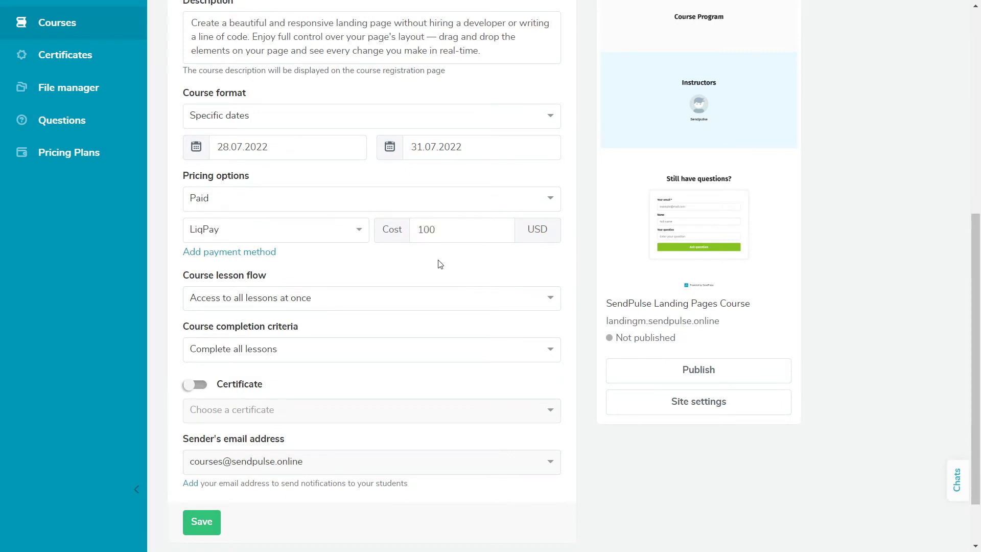
- Unlock lessons sequentially, require a test score of 100 to complete, and save the settings
{"action": "left_click", "coordinate": [508, 301]}
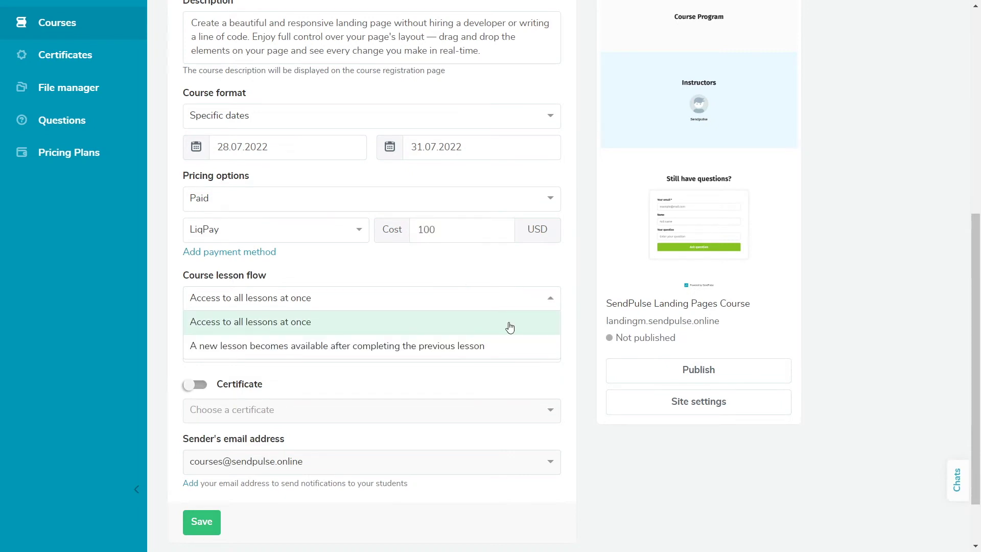
{"action": "left_click", "coordinate": [526, 353]}
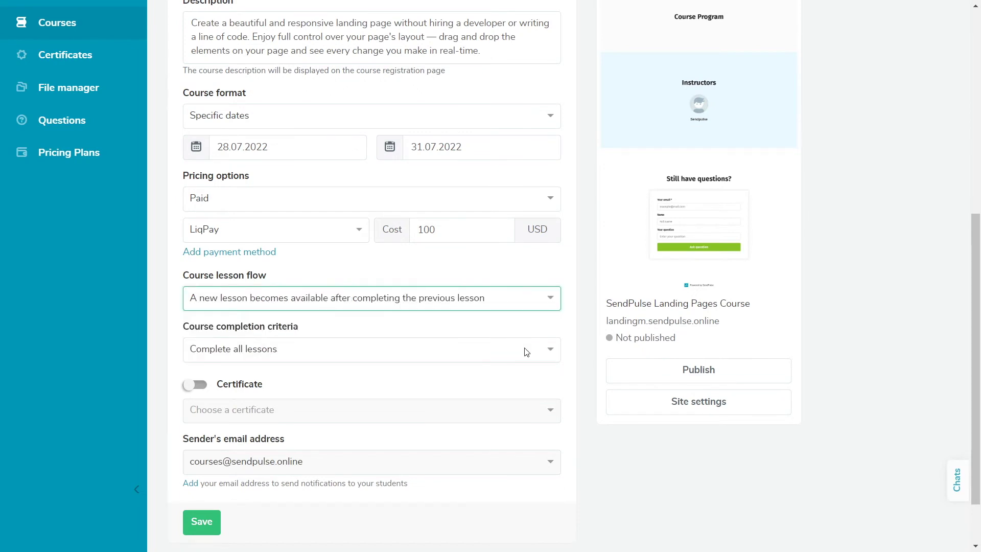
{"action": "left_click", "coordinate": [521, 356]}
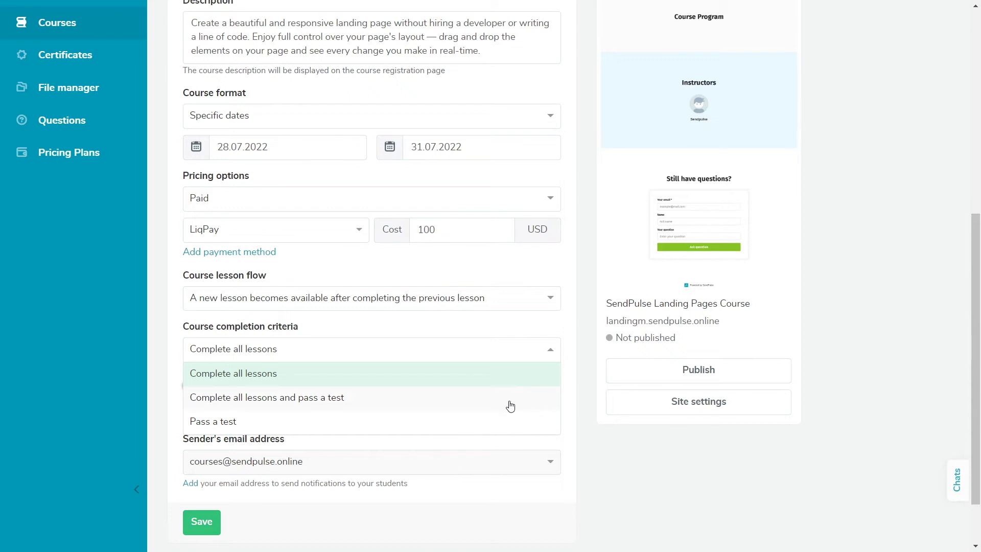
{"action": "left_click", "coordinate": [510, 424]}
{"action": "left_click", "coordinate": [393, 385]}
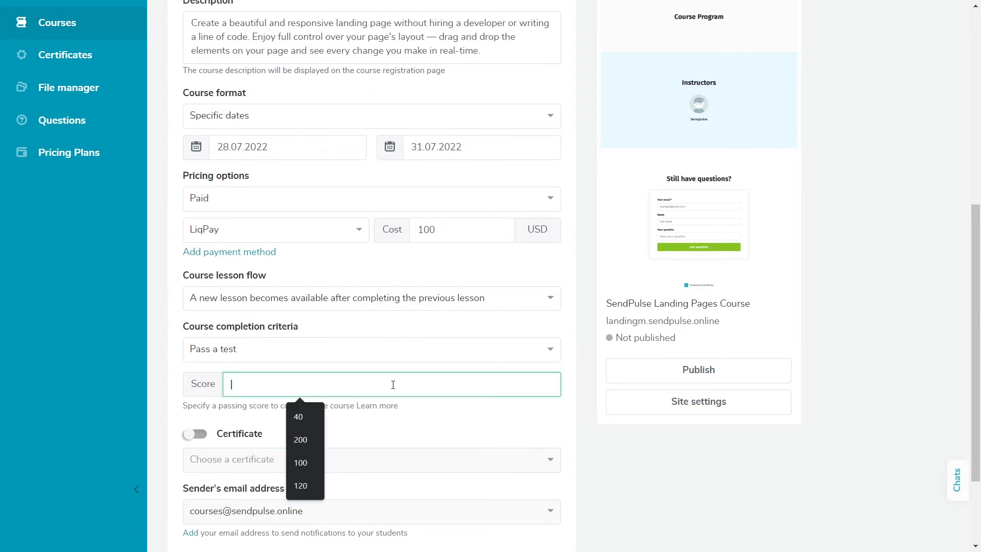
{"action": "type", "text": "100"}
{"action": "left_click", "coordinate": [420, 424]}
{"action": "scroll", "coordinate": [426, 418], "scroll_direction": "down", "scroll_amount": 3}
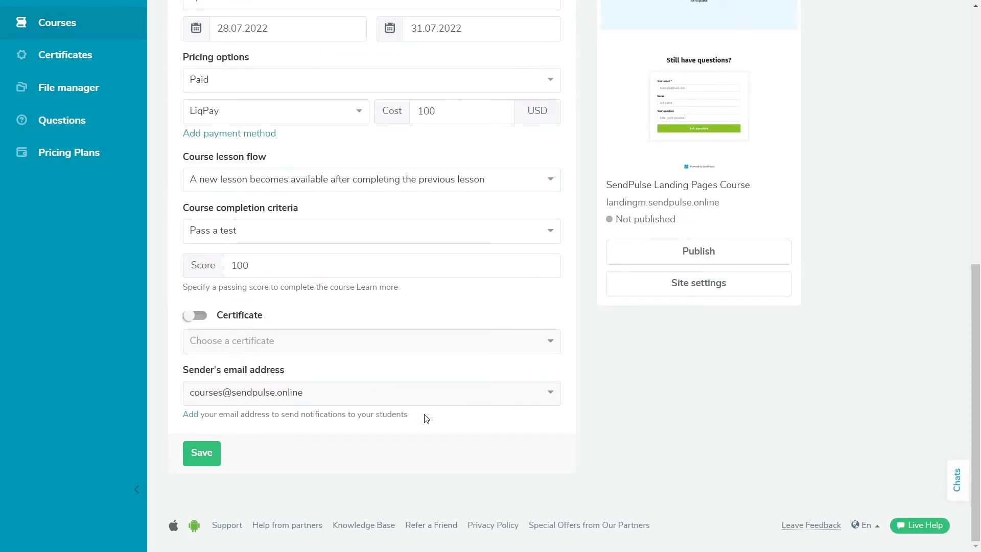
{"action": "scroll", "coordinate": [427, 419], "scroll_direction": "up", "scroll_amount": 3}
{"action": "left_click", "coordinate": [111, 122]}
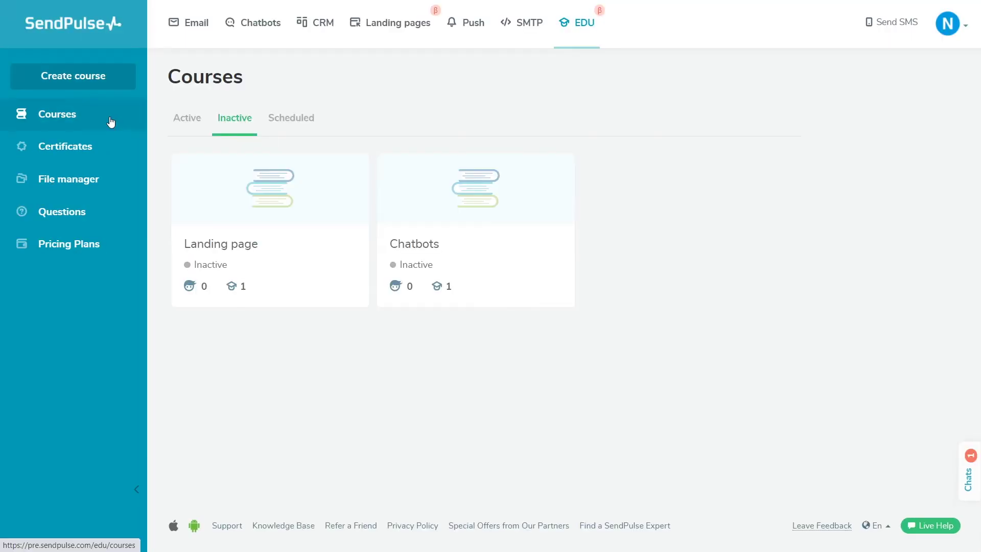
- Give the certificate the Open Sans font and an orange-pink gradient background
{"action": "left_click", "coordinate": [113, 149]}
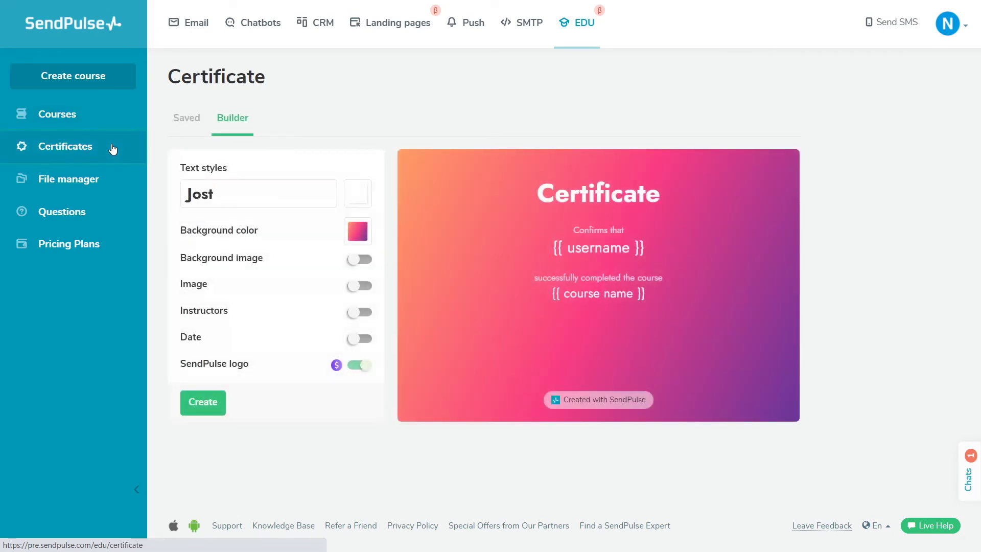
{"action": "left_click", "coordinate": [276, 194]}
{"action": "left_click", "coordinate": [287, 298]}
{"action": "left_click", "coordinate": [358, 231]}
{"action": "left_click", "coordinate": [290, 400]}
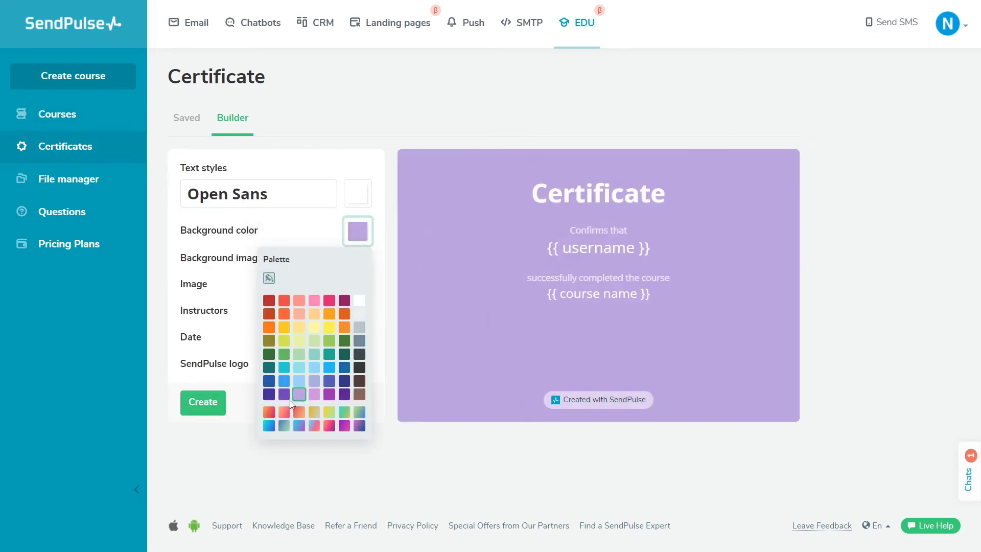
{"action": "left_click", "coordinate": [360, 259]}
{"action": "left_click", "coordinate": [319, 293]}
{"action": "left_click", "coordinate": [713, 137]}
{"action": "left_click", "coordinate": [352, 261]}
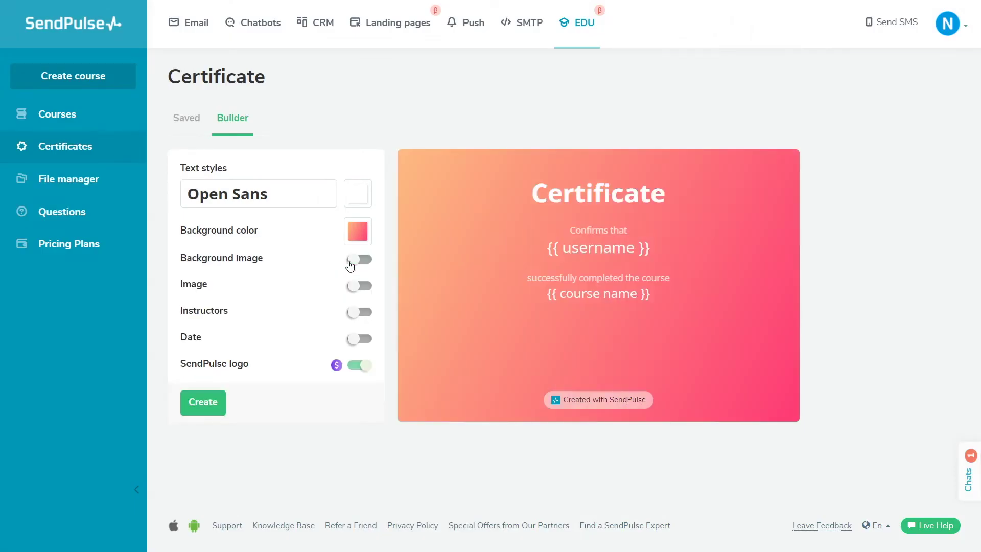
- Add the education image, the course instructors and the issue date to the certificate
{"action": "left_click", "coordinate": [358, 285]}
{"action": "left_click", "coordinate": [276, 309]}
{"action": "left_click", "coordinate": [784, 137]}
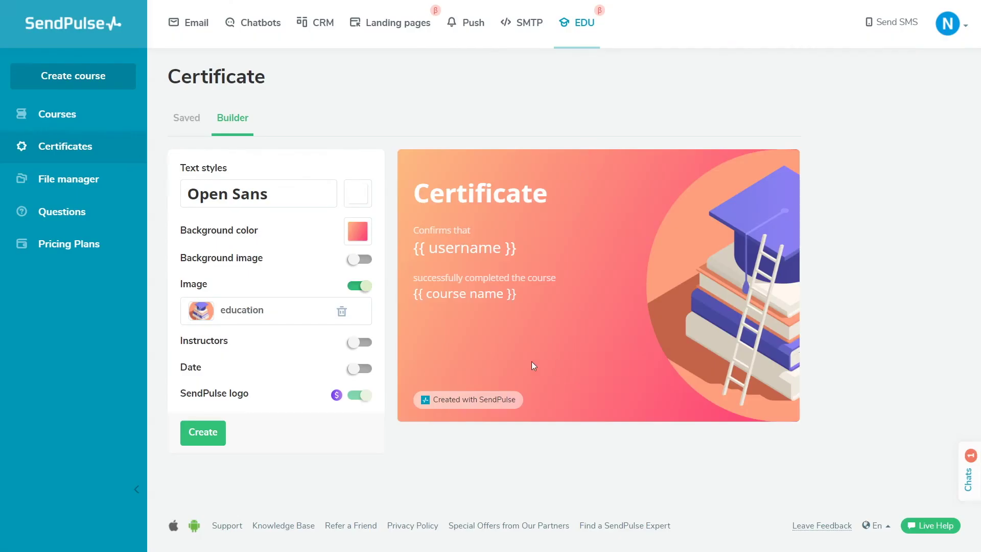
{"action": "left_click", "coordinate": [364, 343]}
{"action": "left_click", "coordinate": [364, 369]}
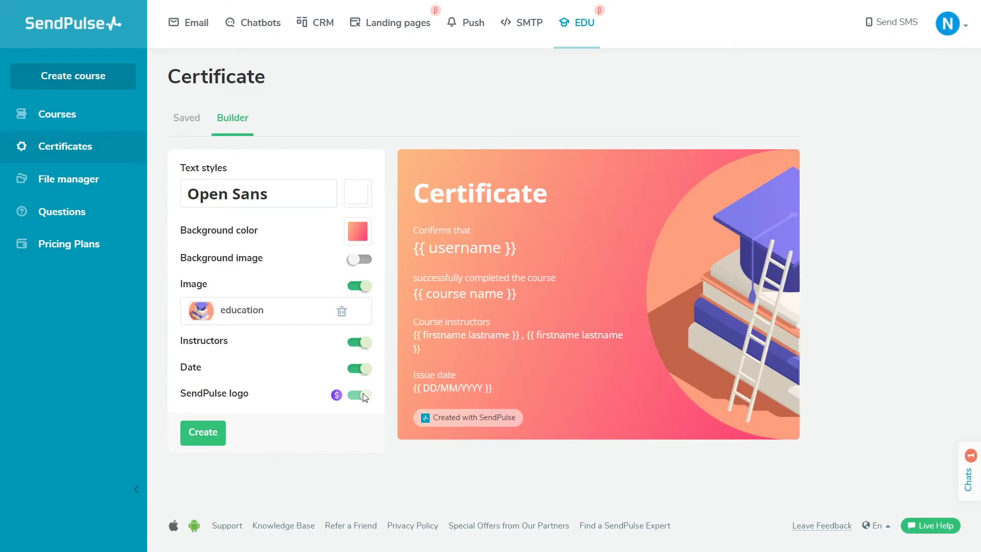
- Create the certificate and name it 'Certificate 1'
{"action": "mouse_move", "coordinate": [342, 400]}
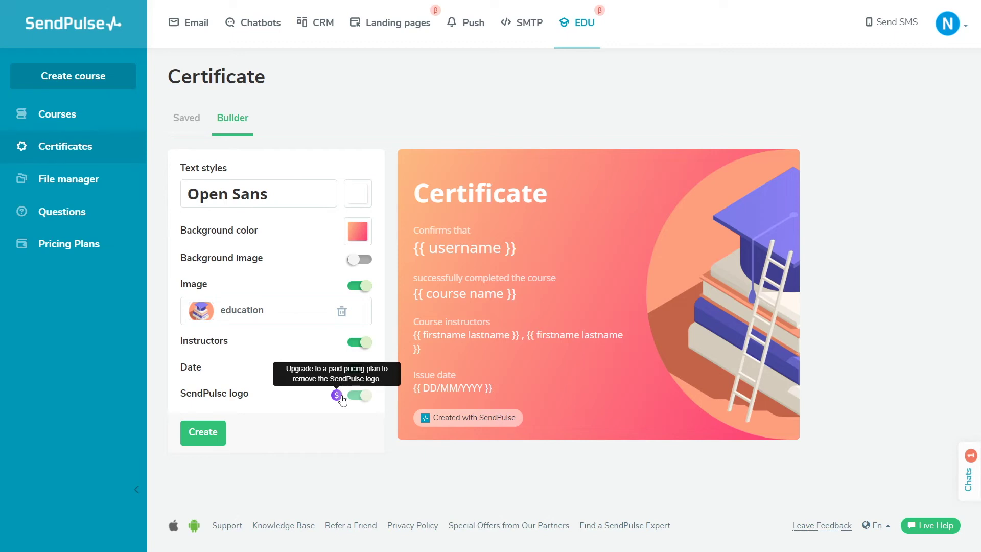
{"action": "left_click", "coordinate": [207, 432]}
{"action": "type", "text": "Certificate 1"}
{"action": "left_click", "coordinate": [386, 197]}
- Save the certificate for the Chatbots course, then set this course's certificate to Landings and save
{"action": "left_click", "coordinate": [376, 239]}
{"action": "left_click", "coordinate": [645, 237]}
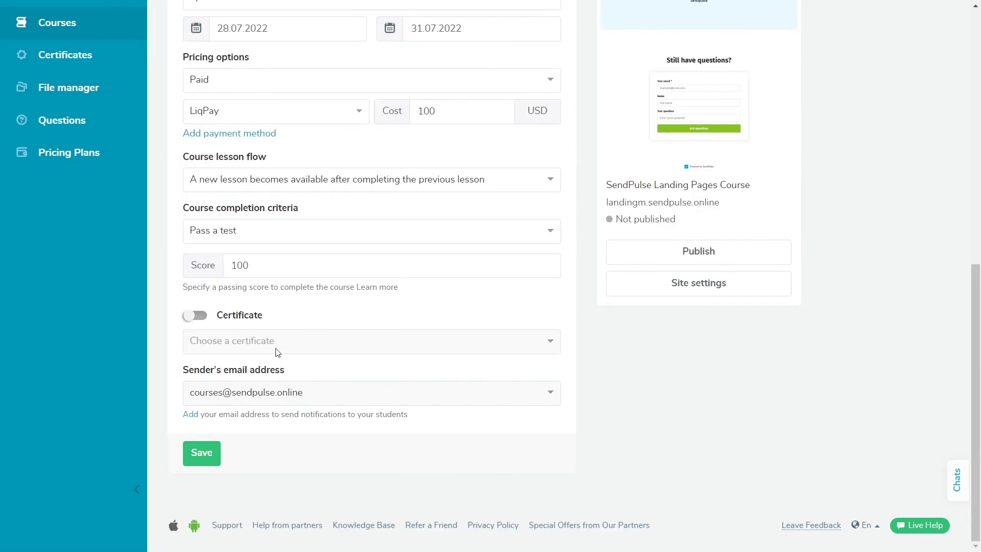
{"action": "left_click", "coordinate": [194, 318]}
{"action": "left_click", "coordinate": [192, 320]}
{"action": "left_click", "coordinate": [192, 320]}
{"action": "left_click", "coordinate": [315, 346]}
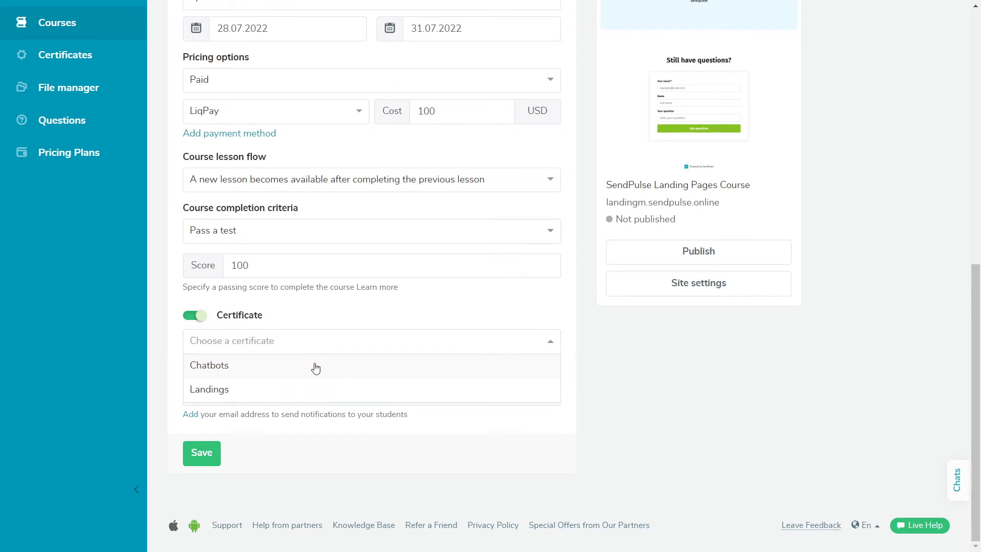
{"action": "left_click", "coordinate": [313, 391]}
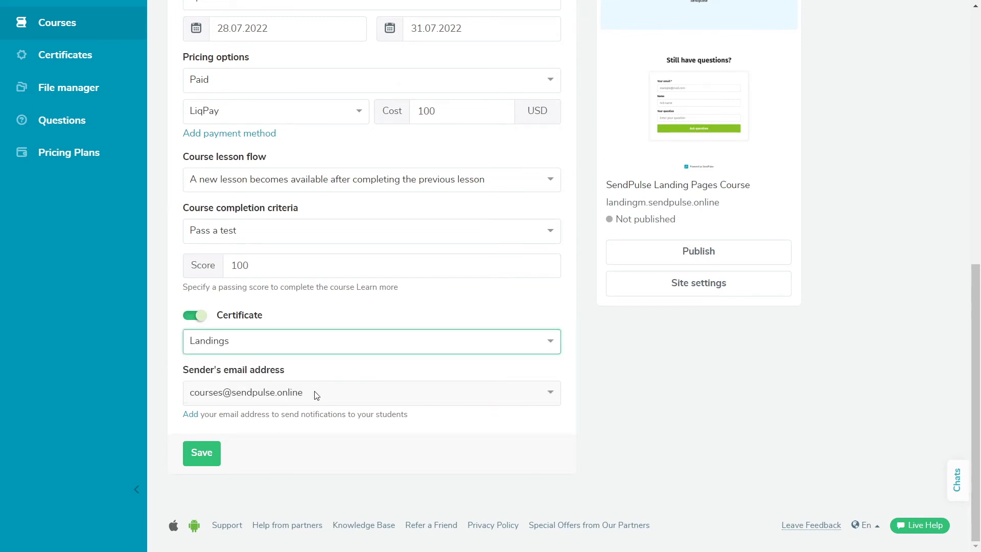
{"action": "left_click", "coordinate": [214, 458]}
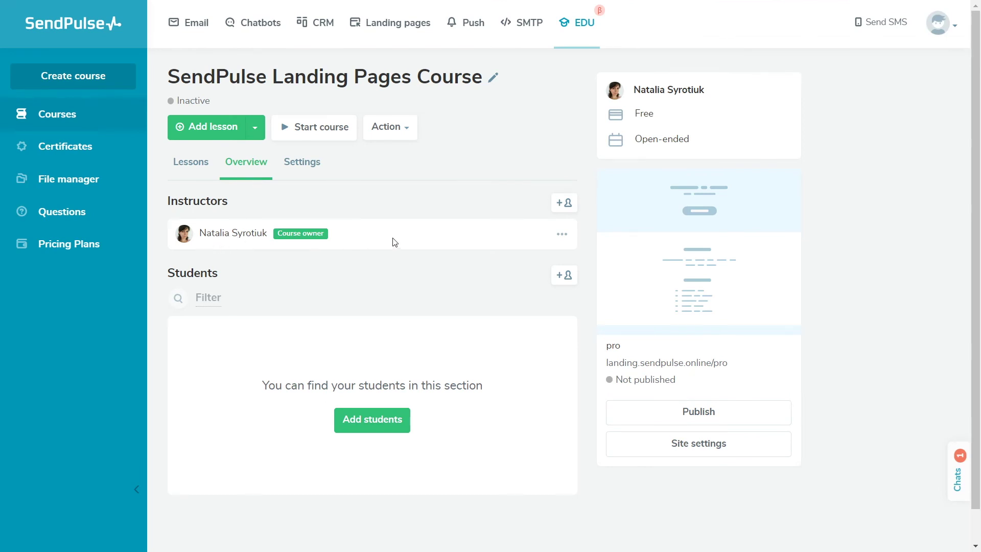
- Start inviting a new instructor and enter their first name, last name, e-mail and mobile phone
{"action": "left_click", "coordinate": [564, 203]}
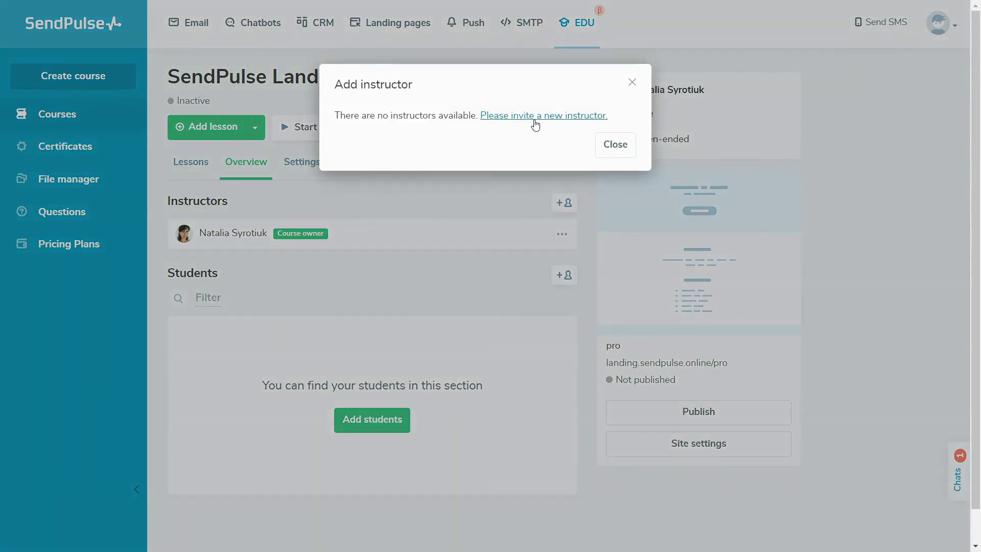
{"action": "left_click", "coordinate": [534, 119]}
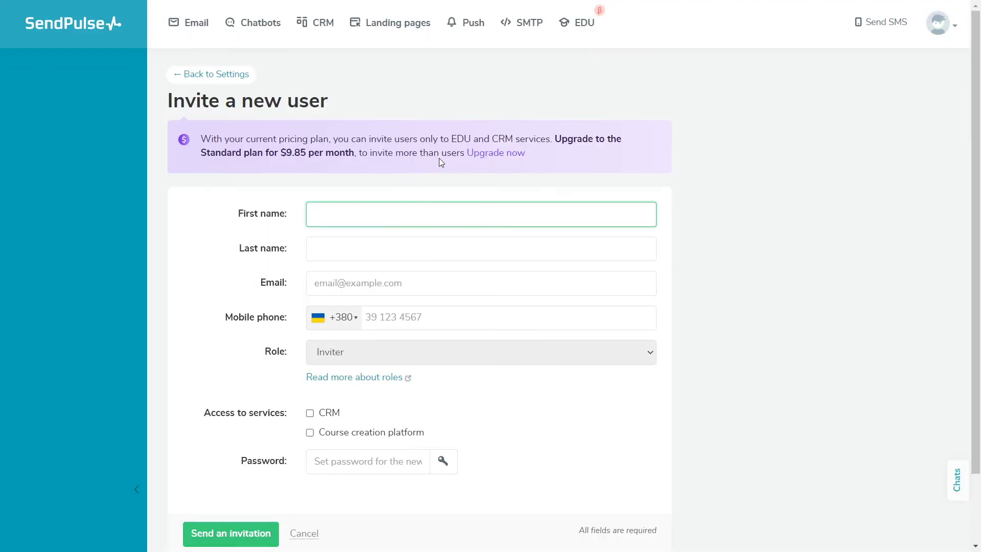
{"action": "key", "text": "Tab"}
{"action": "key", "text": "Tab"}
{"action": "left_click", "coordinate": [426, 317]}
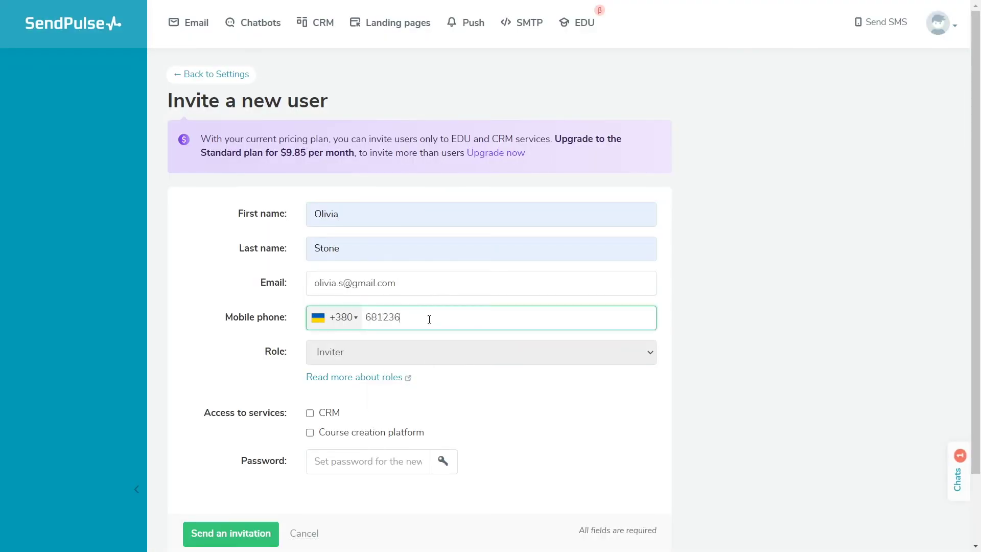
- Grant CRM and course platform access, generate a password and send the invitation
{"action": "scroll", "coordinate": [431, 317], "scroll_direction": "down", "scroll_amount": 2}
{"action": "left_click", "coordinate": [310, 332]}
{"action": "left_click", "coordinate": [310, 352]}
{"action": "left_click", "coordinate": [441, 391]}
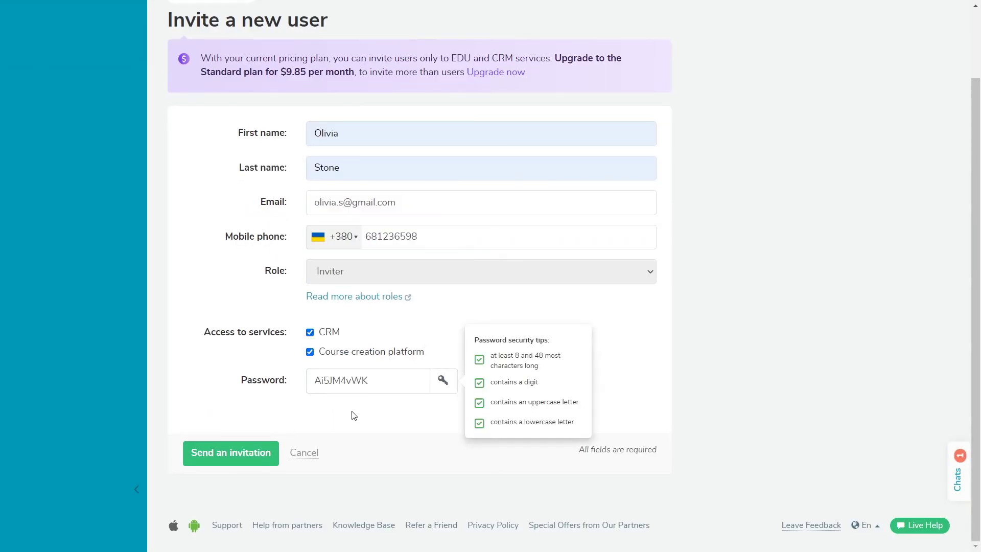
{"action": "left_click", "coordinate": [231, 453]}
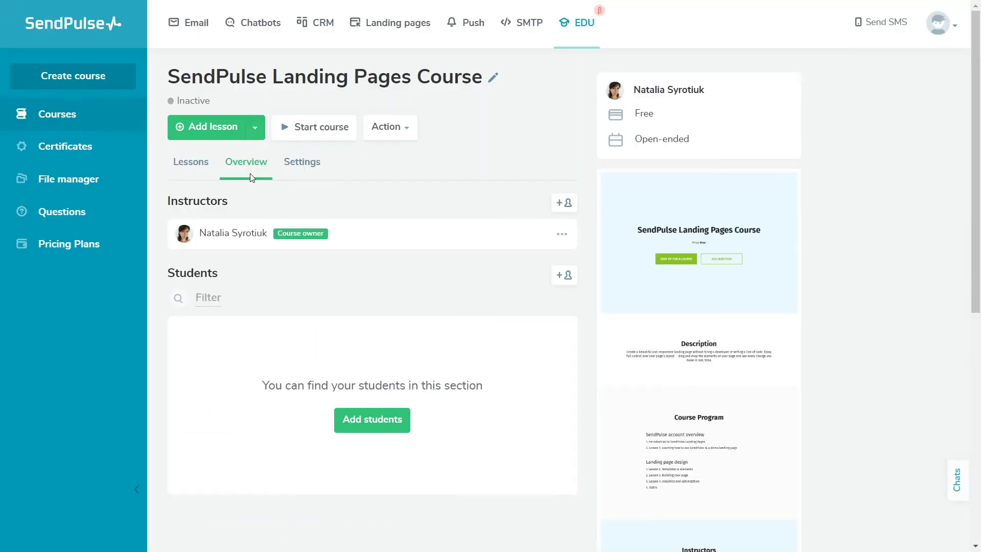
- Add the newly invited user as a second course instructor
{"action": "left_click", "coordinate": [557, 207]}
{"action": "left_click", "coordinate": [543, 159]}
{"action": "left_click", "coordinate": [536, 208]}
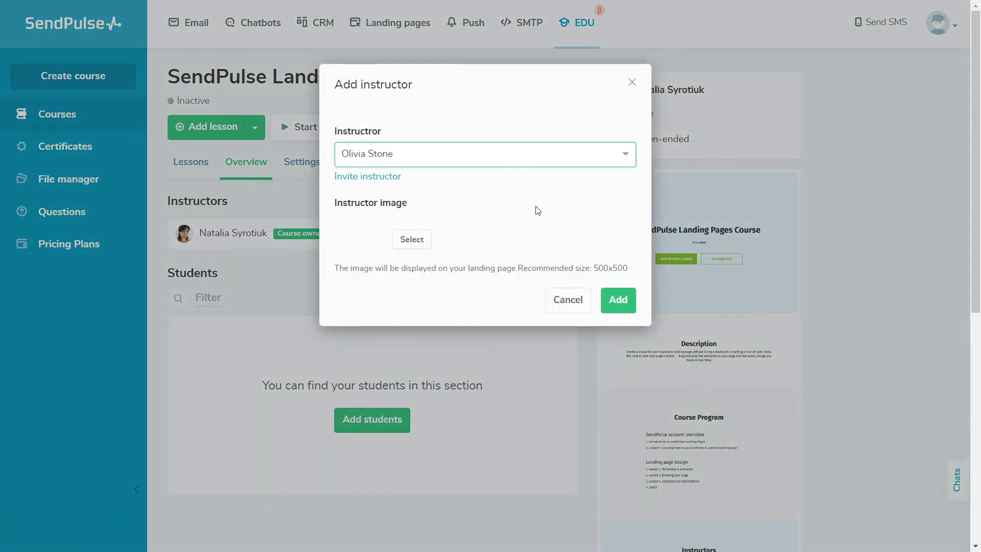
{"action": "left_click", "coordinate": [617, 299]}
- Set a photo from the file manager for the new instructor
{"action": "left_click", "coordinate": [563, 268]}
{"action": "left_click", "coordinate": [526, 290]}
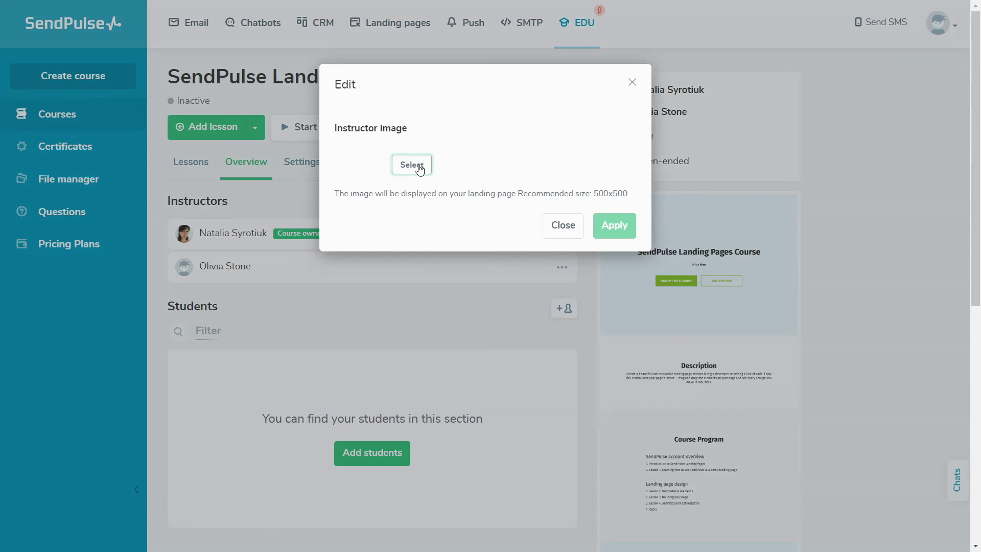
{"action": "left_click", "coordinate": [410, 163]}
{"action": "left_click", "coordinate": [845, 143]}
{"action": "left_click", "coordinate": [615, 224]}
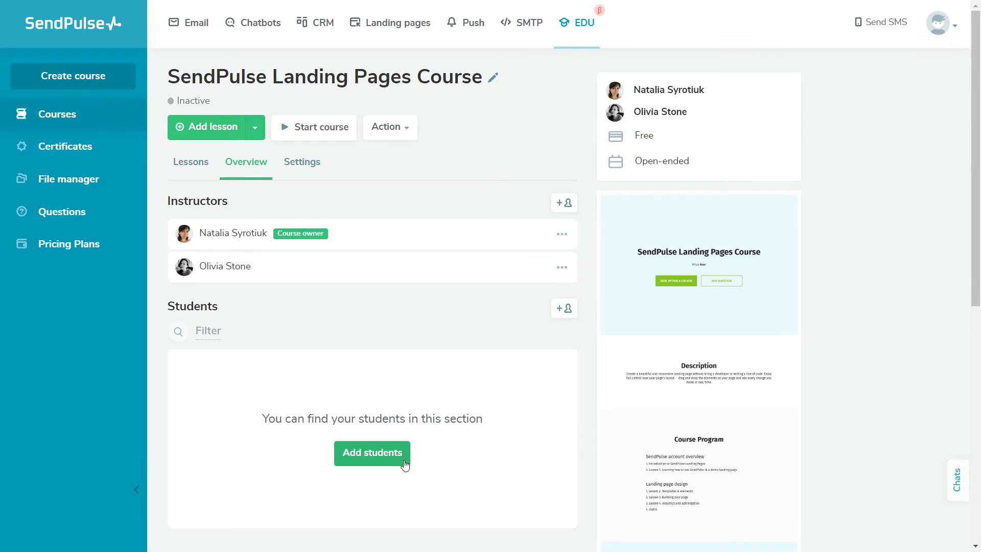
{"action": "left_click", "coordinate": [404, 463]}
- Invite the pasted list of student e-mails, tagged landing_page, with accounts created
{"action": "left_click", "coordinate": [412, 202]}
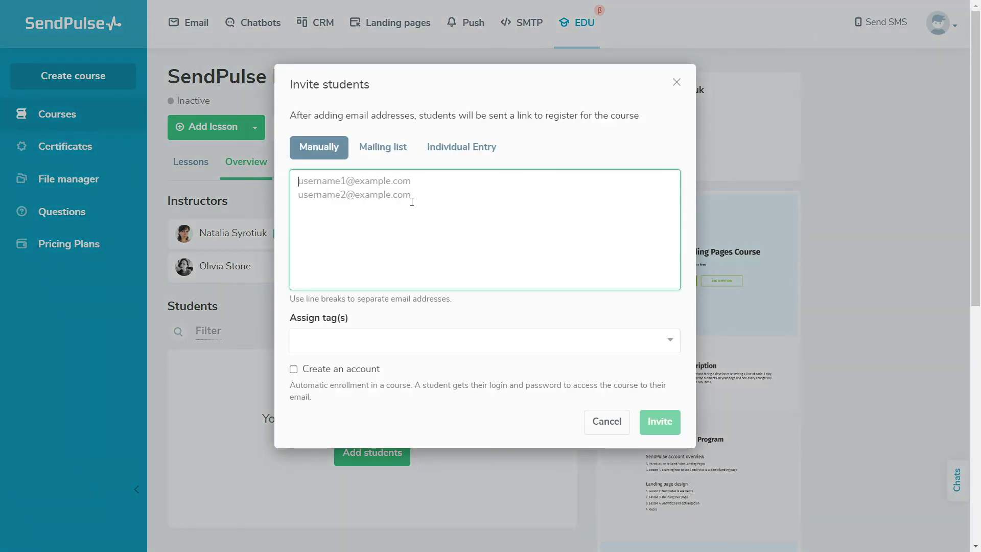
{"action": "key", "text": "ctrl+v"}
{"action": "scroll", "coordinate": [447, 219], "scroll_direction": "down", "scroll_amount": 3}
{"action": "left_click", "coordinate": [458, 341]}
{"action": "left_click", "coordinate": [456, 390]}
{"action": "left_click", "coordinate": [294, 370]}
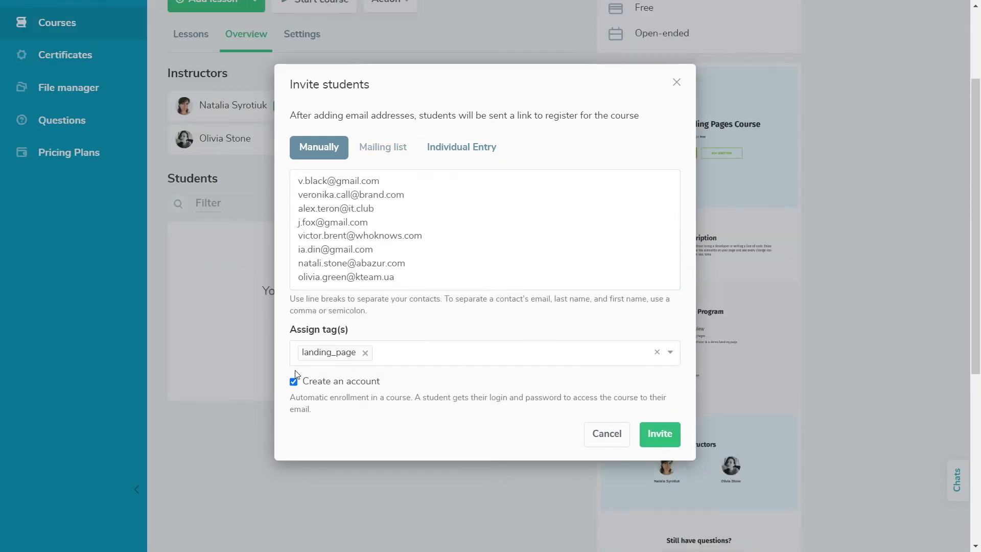
{"action": "left_click", "coordinate": [659, 434]}
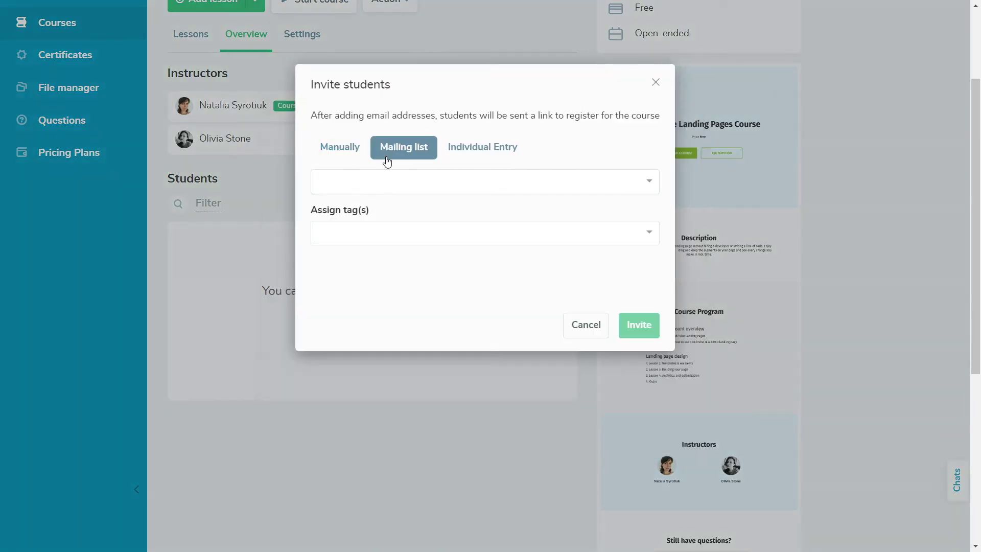
- Invite the students mailing list, tagged landing_page
{"action": "left_click", "coordinate": [418, 208]}
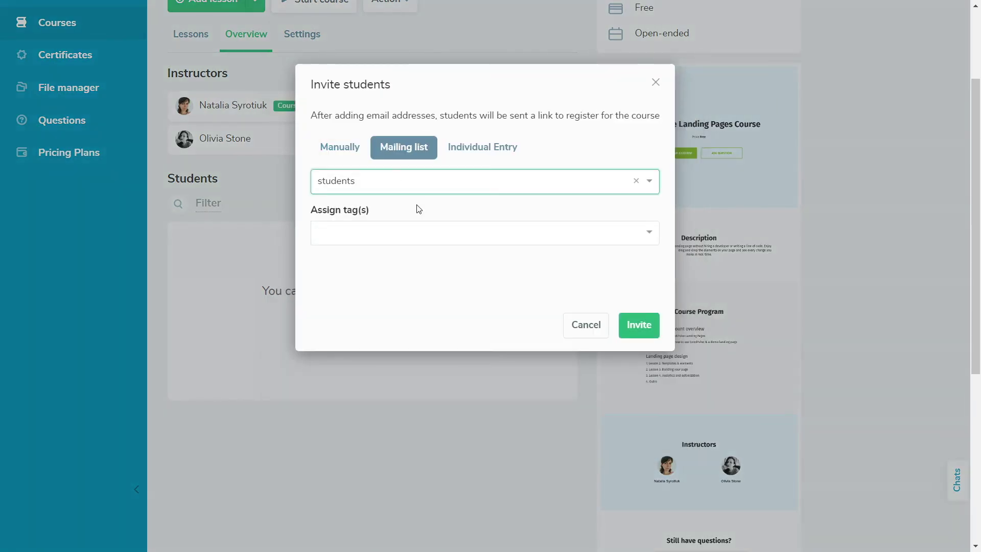
{"action": "left_click", "coordinate": [423, 233]}
{"action": "left_click", "coordinate": [425, 282]}
- Invite one individual student by e-mail with their first and last name
{"action": "left_click", "coordinate": [474, 153]}
{"action": "left_click", "coordinate": [431, 197]}
{"action": "key", "text": "ctrl+v"}
{"action": "left_click", "coordinate": [404, 249]}
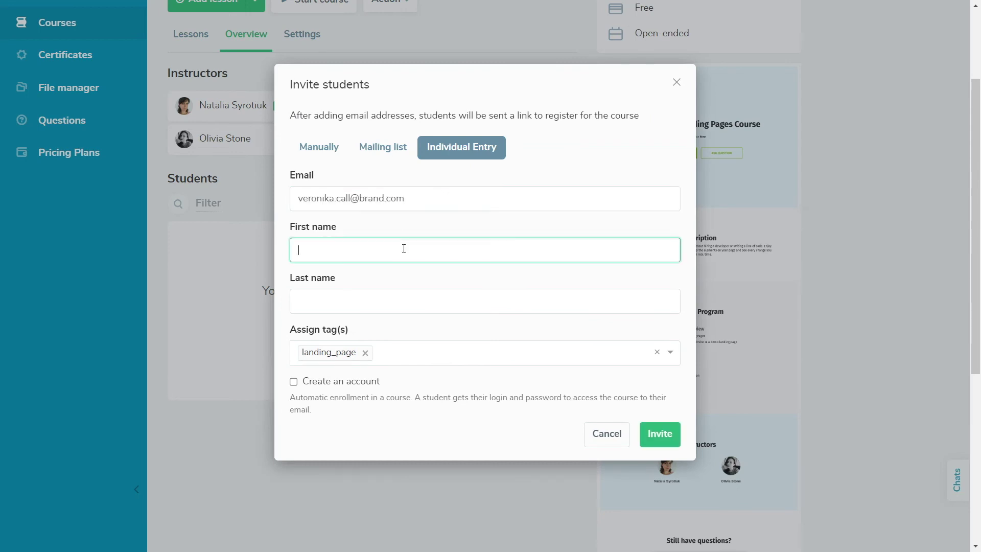
{"action": "left_click", "coordinate": [407, 300]}
{"action": "left_click", "coordinate": [293, 382]}
{"action": "left_click", "coordinate": [659, 436]}
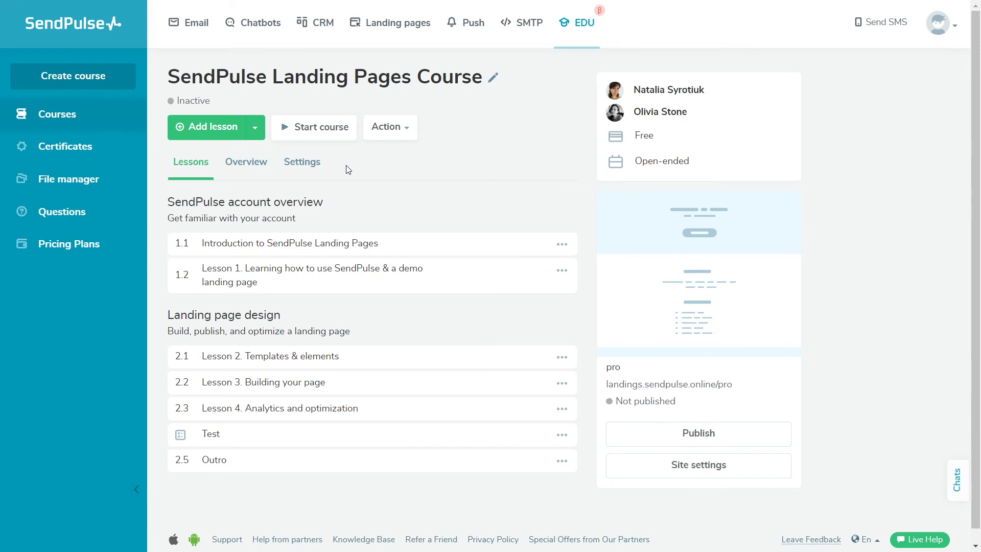
- Start the landing pages course so its status becomes Active
{"action": "left_click", "coordinate": [306, 134]}
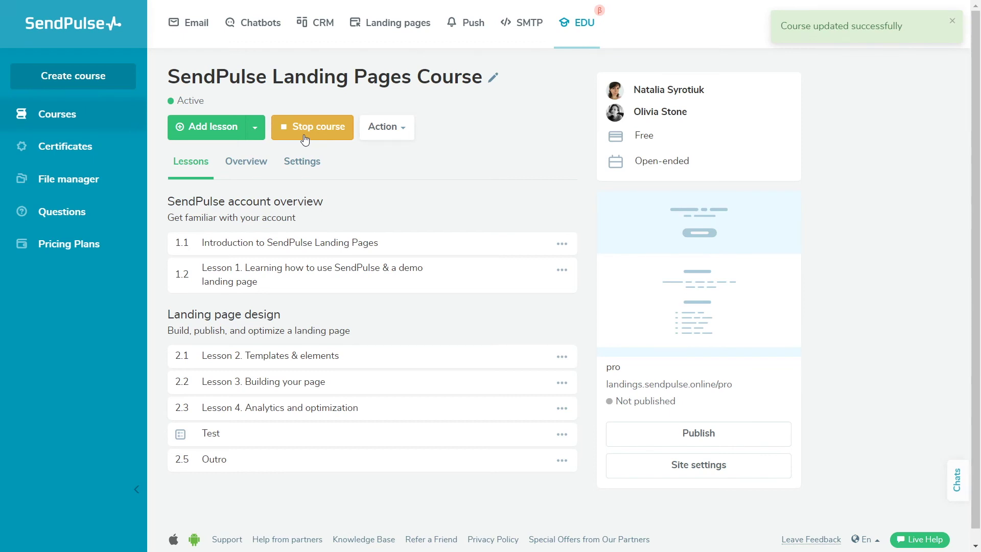
- Publish the course's landing page
{"action": "left_click", "coordinate": [634, 433]}
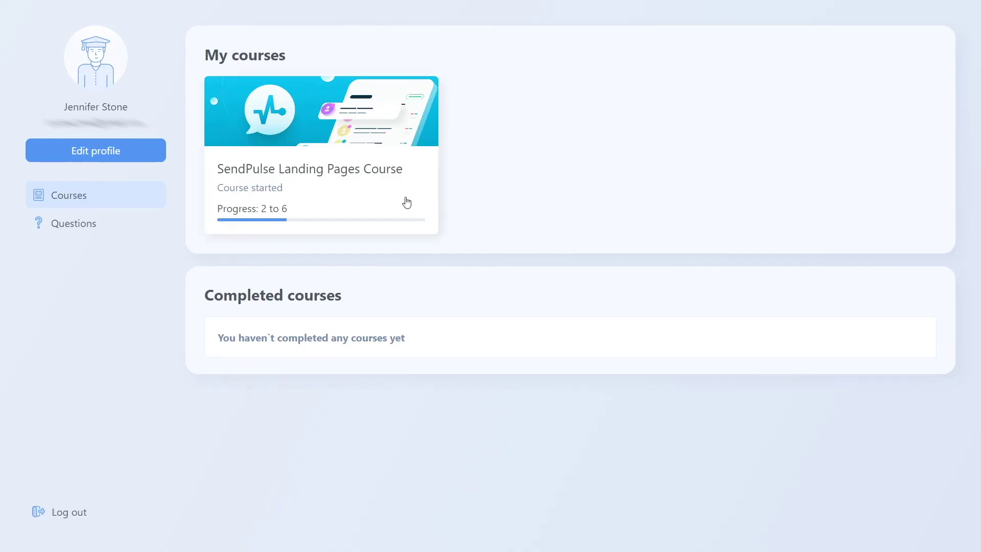
- As a student, open the course and pay 100 USD, then view the EDU landing site's pages
{"action": "left_click", "coordinate": [407, 203]}
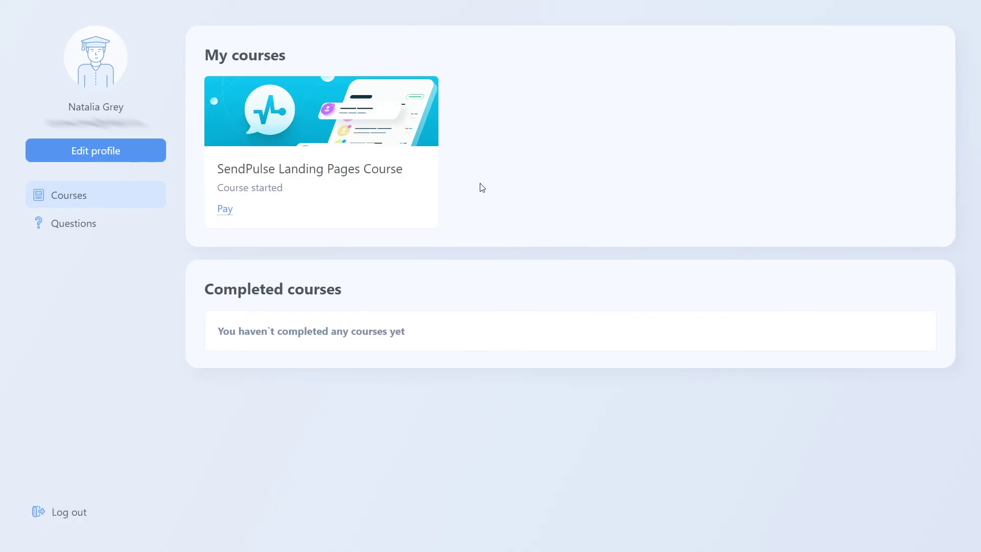
{"action": "left_click", "coordinate": [325, 215]}
{"action": "left_click", "coordinate": [295, 184]}
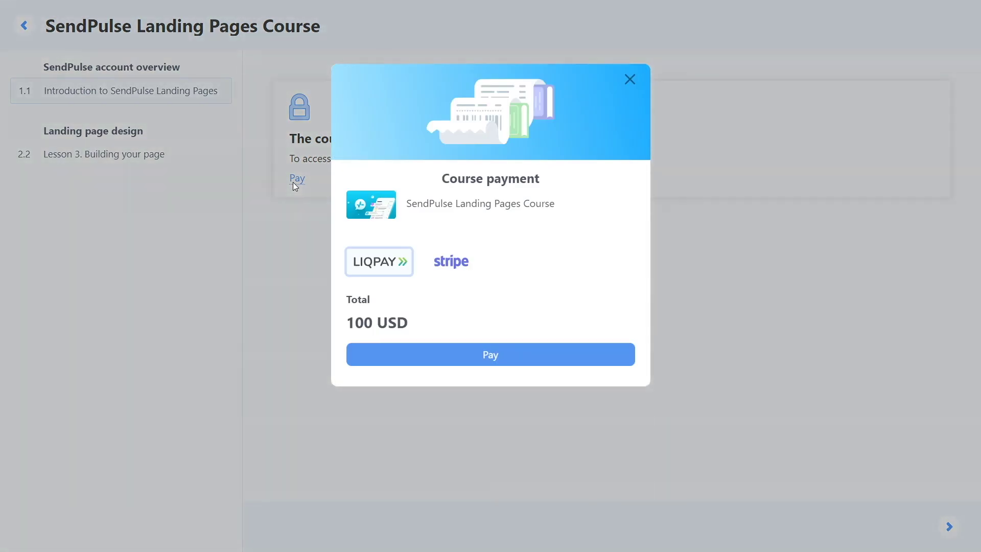
{"action": "left_click", "coordinate": [491, 358]}
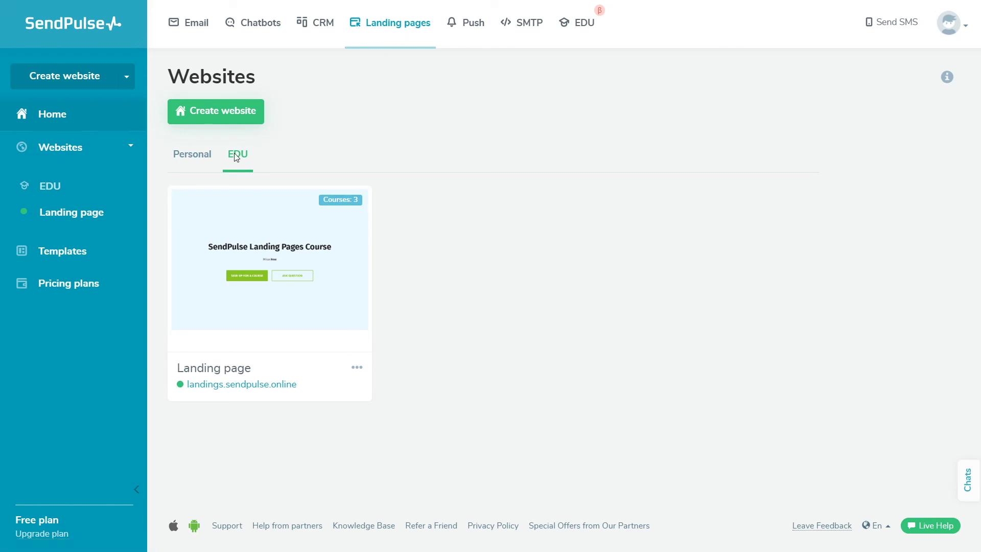
{"action": "left_click", "coordinate": [357, 368]}
{"action": "left_click", "coordinate": [349, 429]}
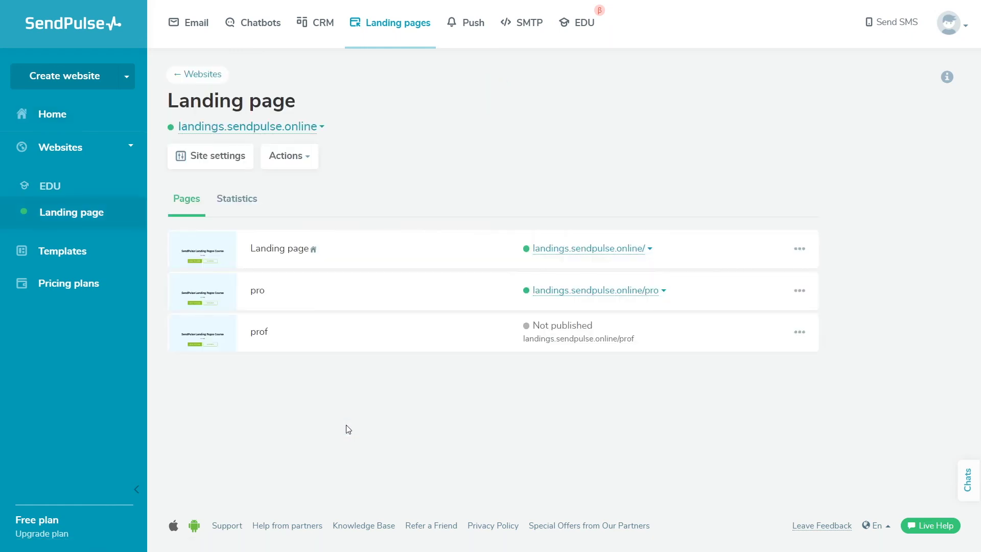